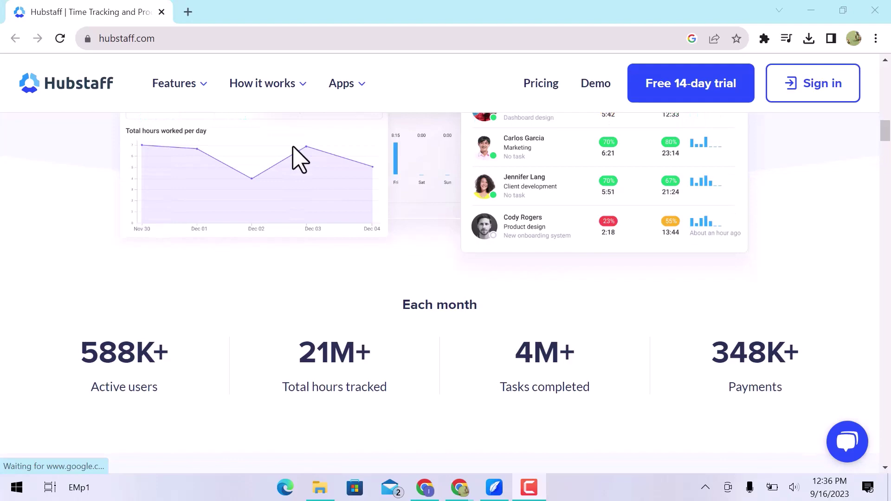
- Scroll the Hubstaff home page and go to the Pricing page
scroll(297, 159, down, 6)
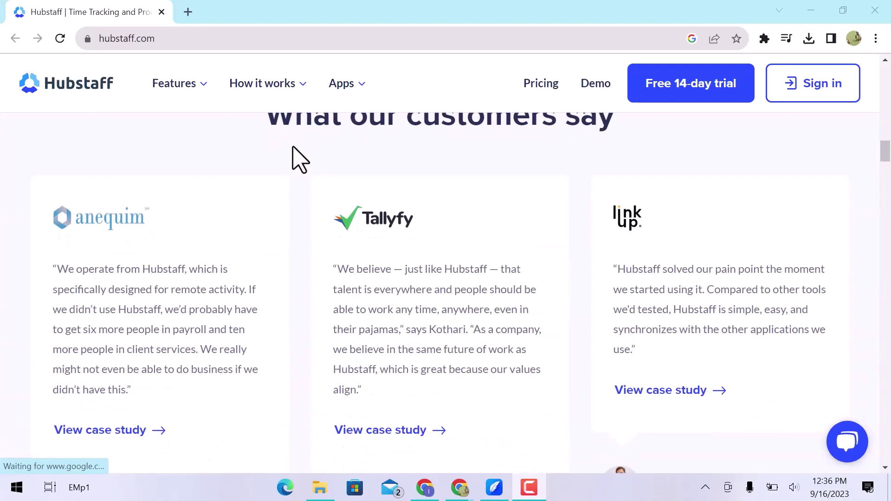
scroll(293, 147, down, 6)
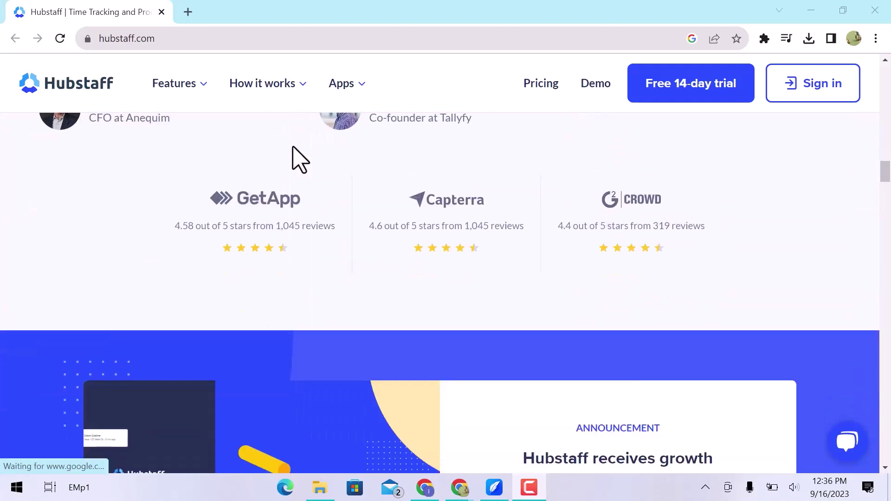
click(527, 86)
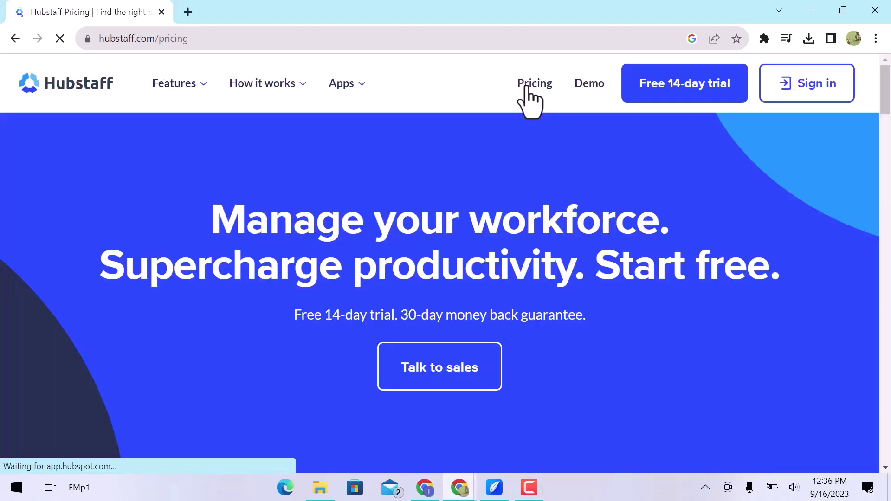
- Scroll down to the $0 Free plan and start signing up for it
scroll(527, 86, down, 4)
scroll(527, 88, down, 5)
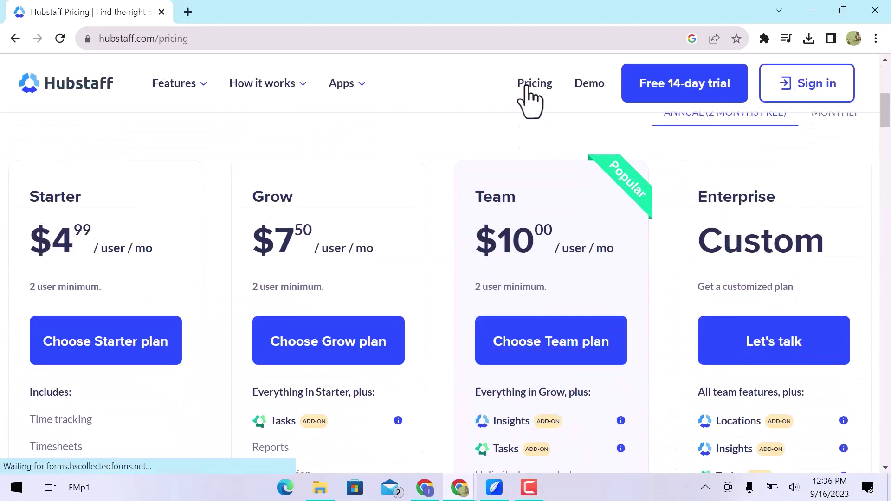
scroll(527, 88, down, 5)
scroll(526, 89, down, 8)
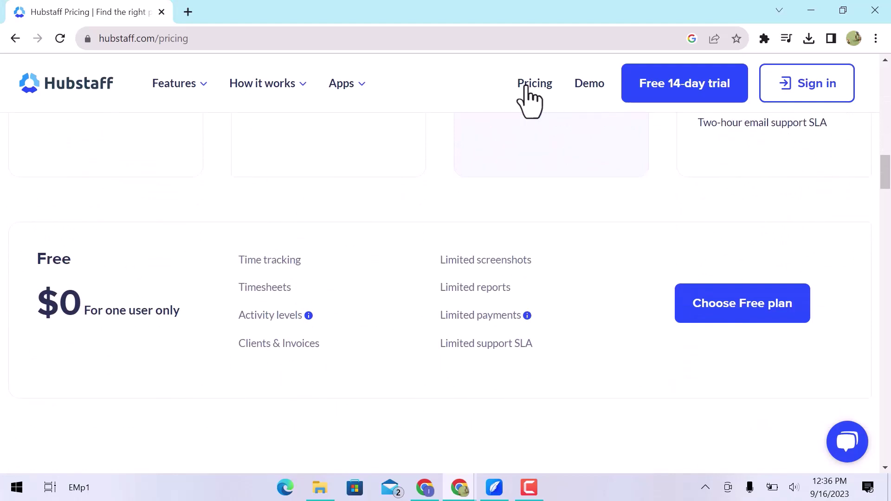
click(743, 316)
- Enter the work e-mail and account password, accept the terms, and create the account
scroll(366, 277, down, 4)
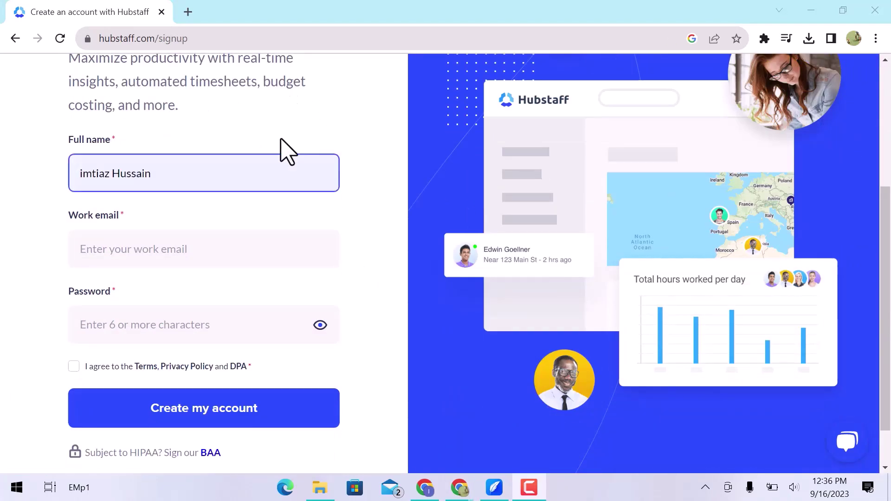
click(250, 254)
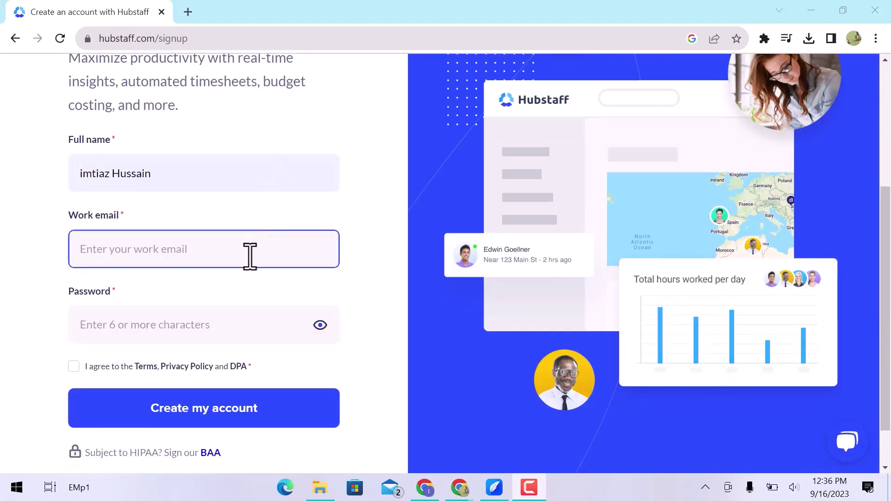
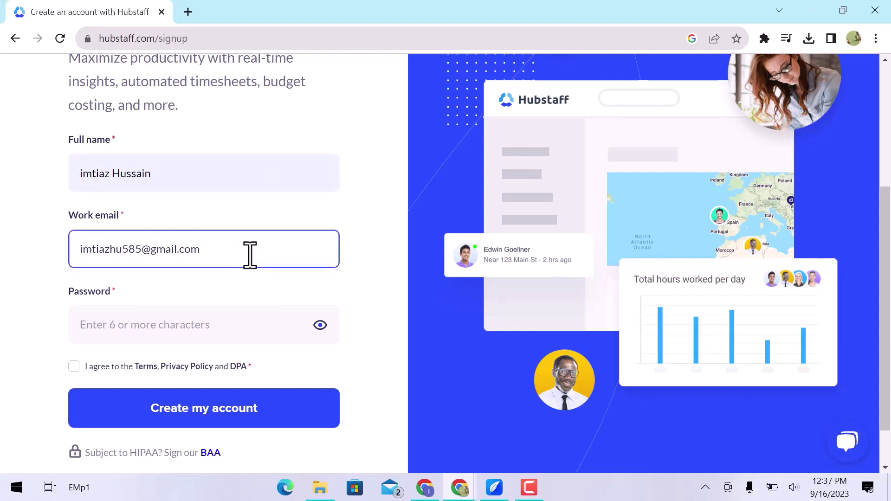
click(239, 336)
text(••••••)
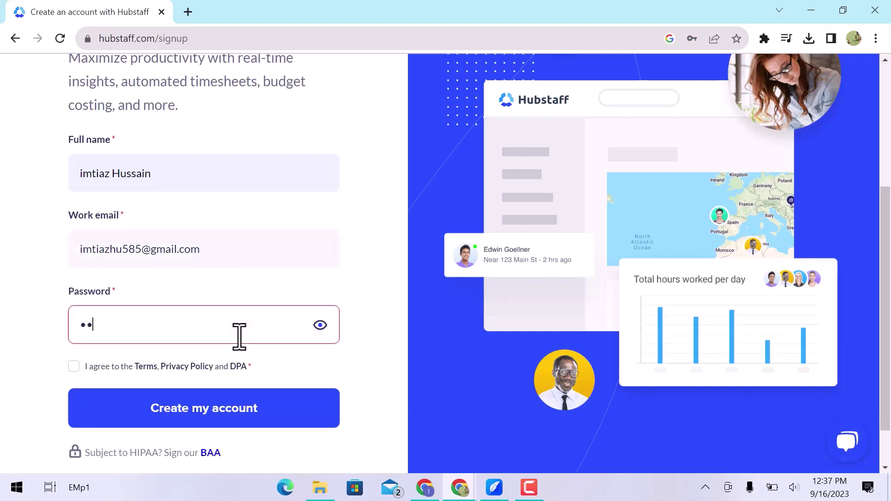
text(•••)
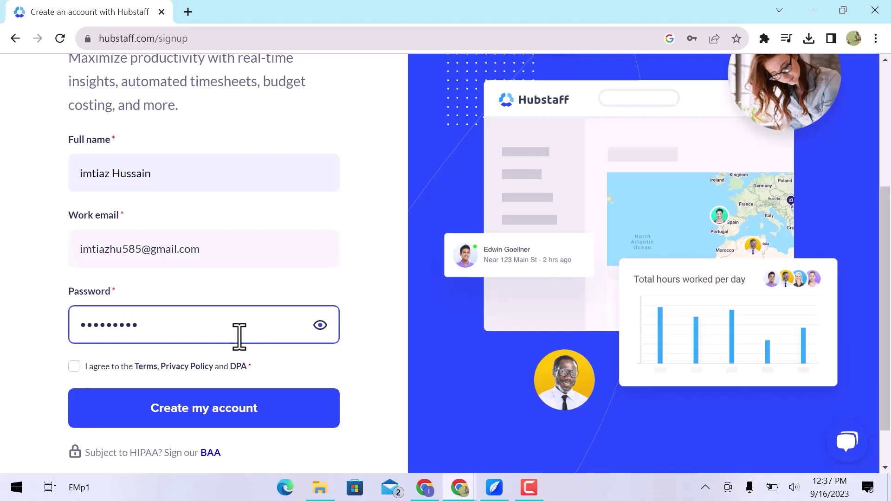
click(73, 366)
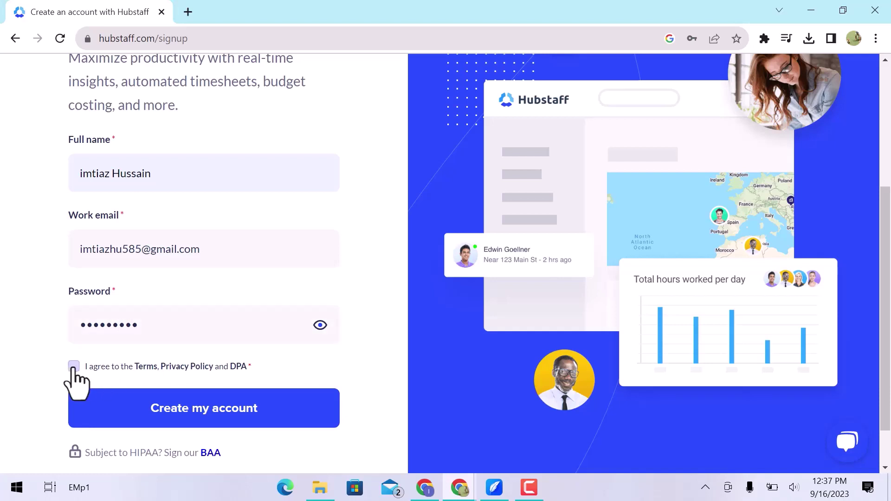
click(138, 416)
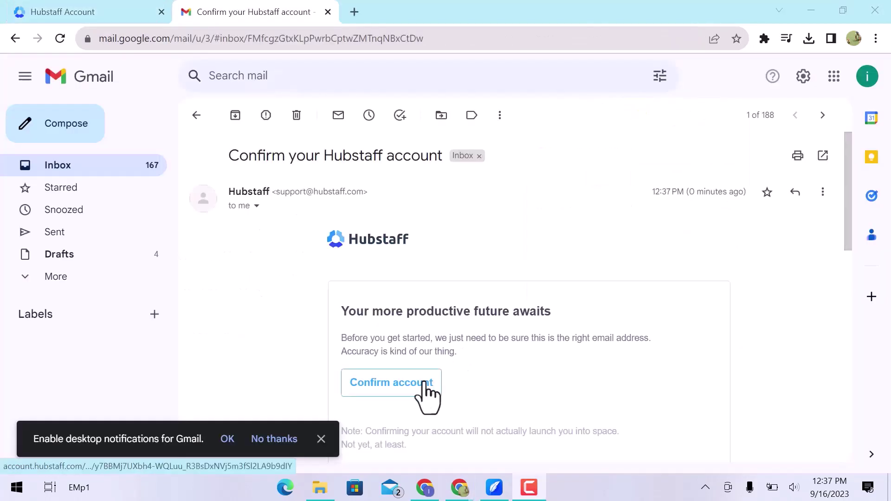
- Confirm the Hubstaff account from the confirmation e-mail in Gmail
click(413, 386)
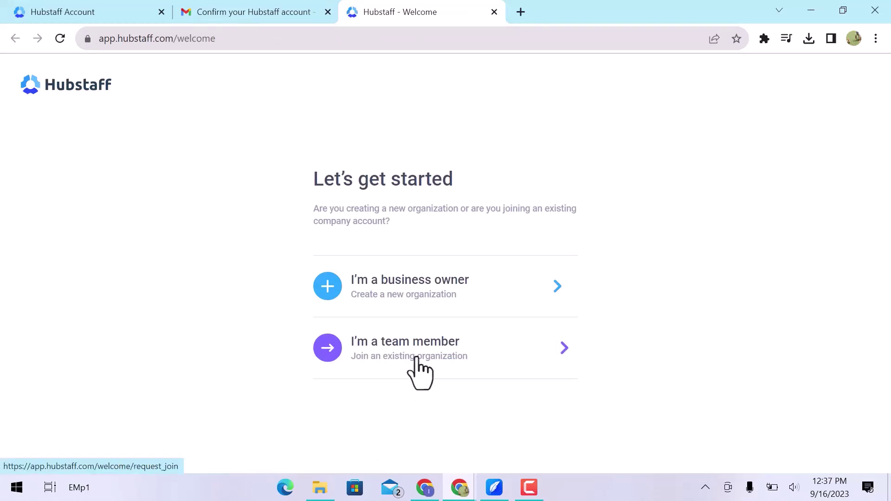
- Start a business-owner, office-based organization named demo with no company website
click(444, 299)
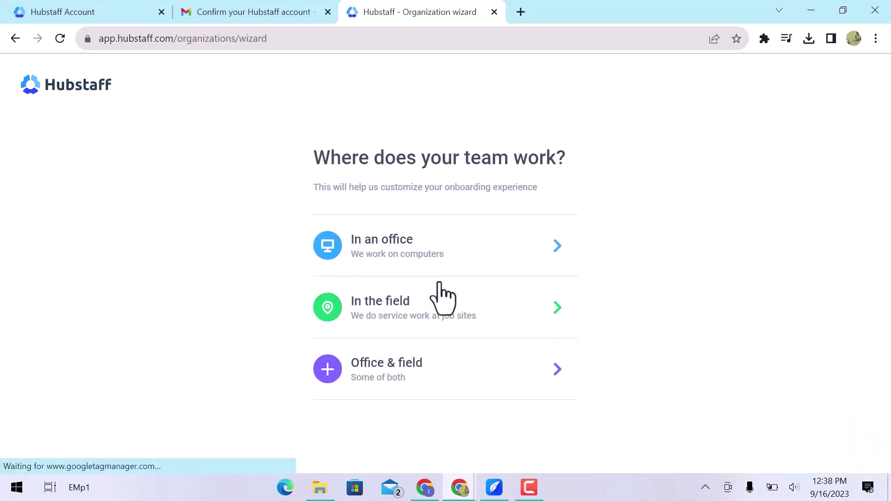
click(460, 245)
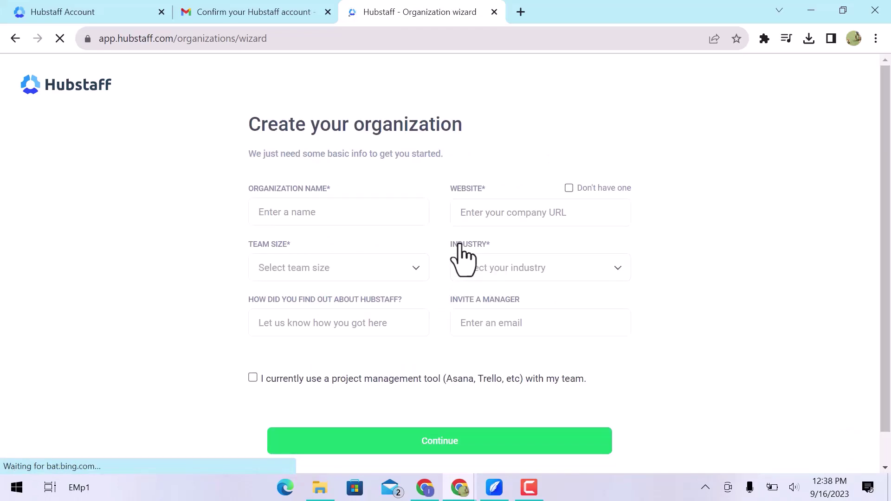
click(390, 213)
click(389, 249)
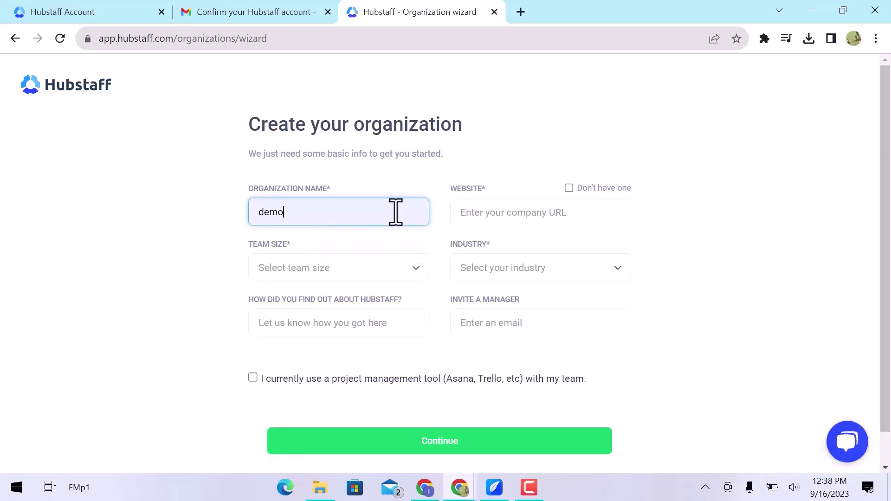
click(516, 216)
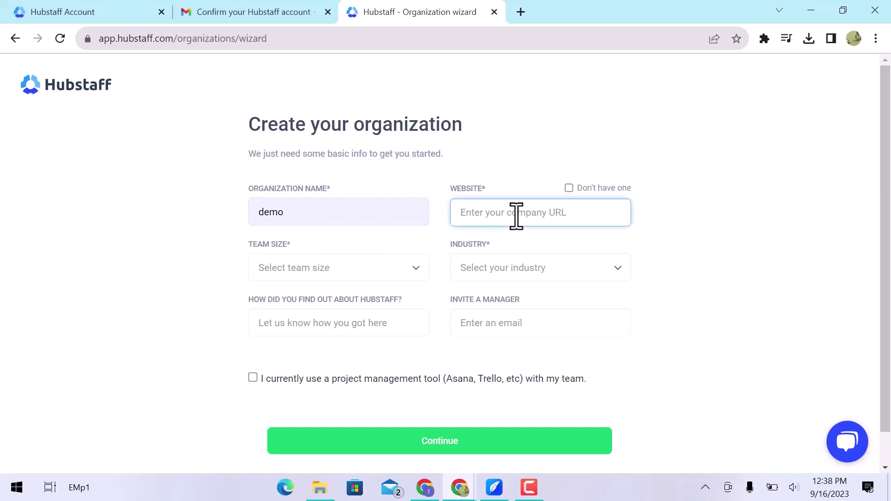
click(570, 189)
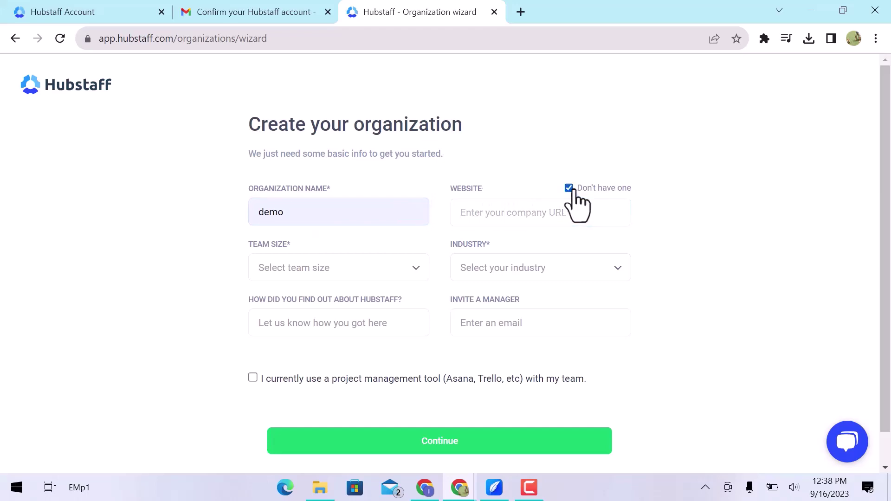
- Set team size to Just me and industry to Other, then submit the organization
click(376, 269)
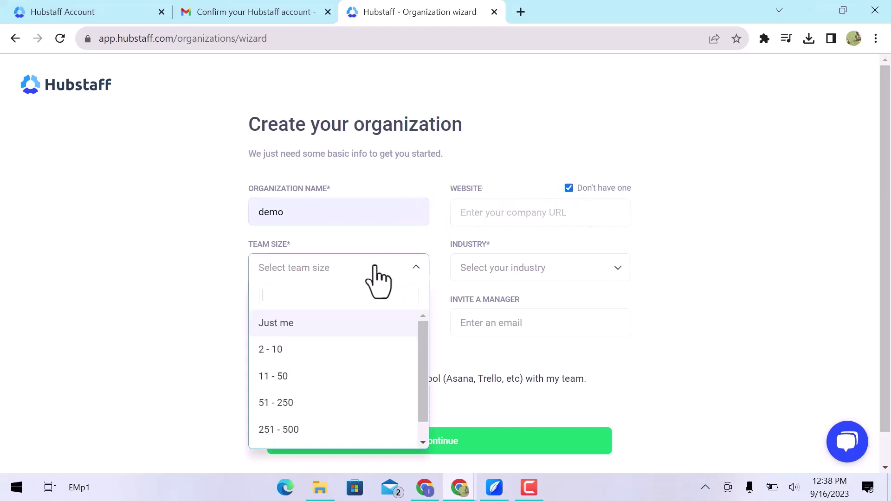
click(364, 333)
click(511, 270)
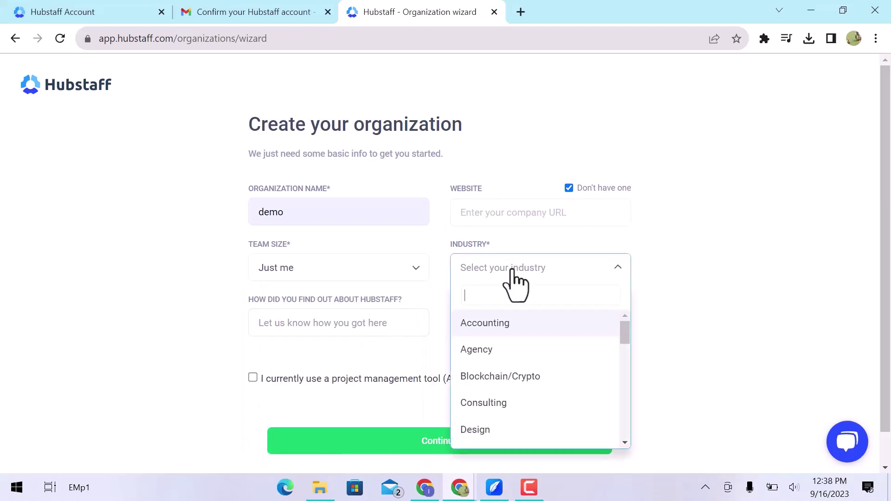
scroll(505, 424, down, 10)
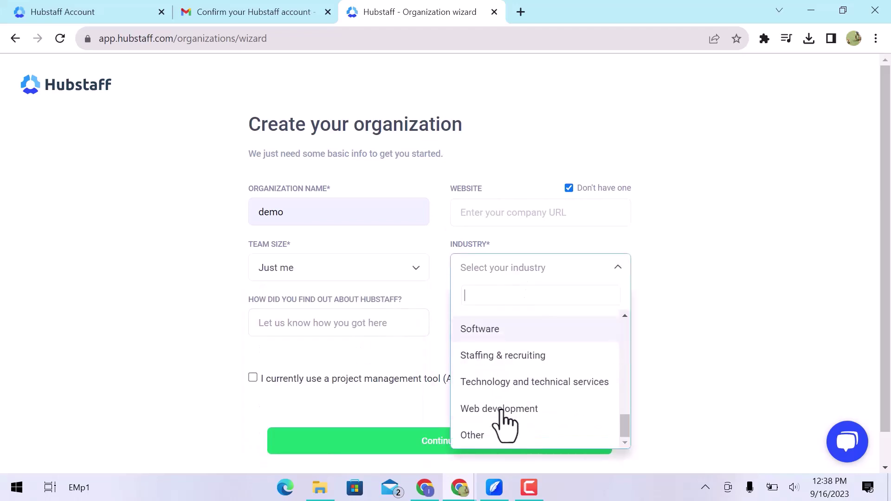
click(488, 435)
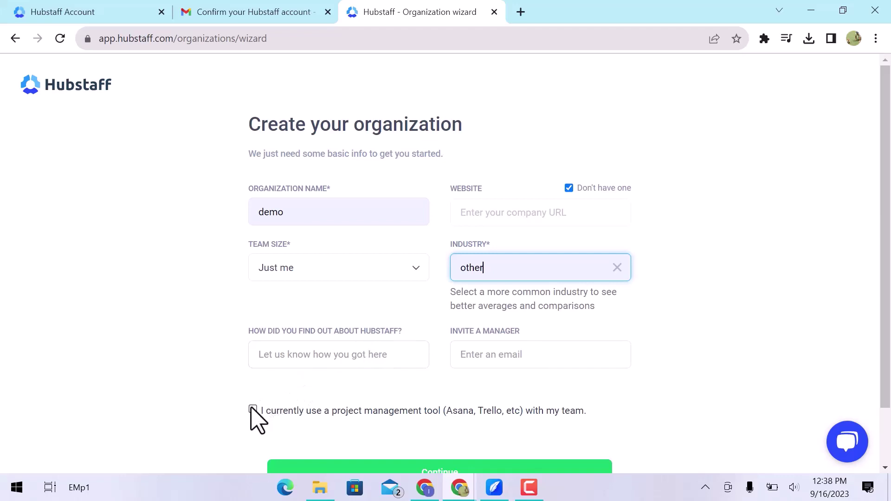
scroll(299, 419, down, 2)
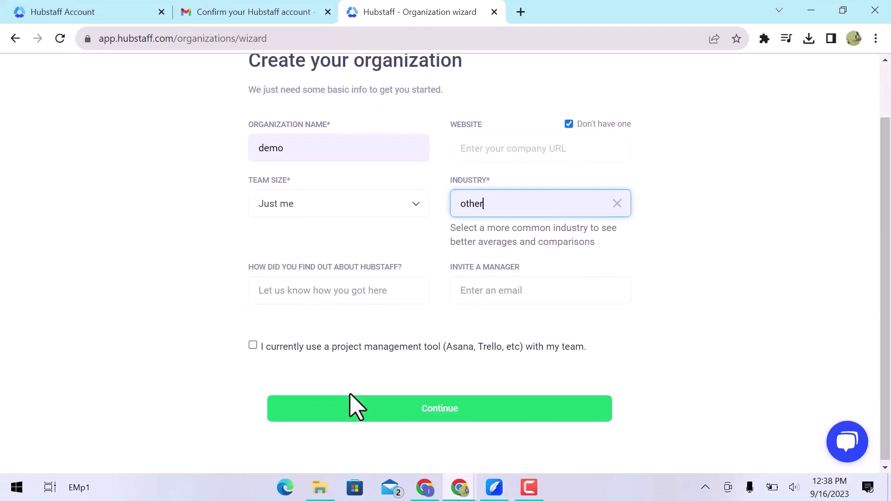
click(403, 399)
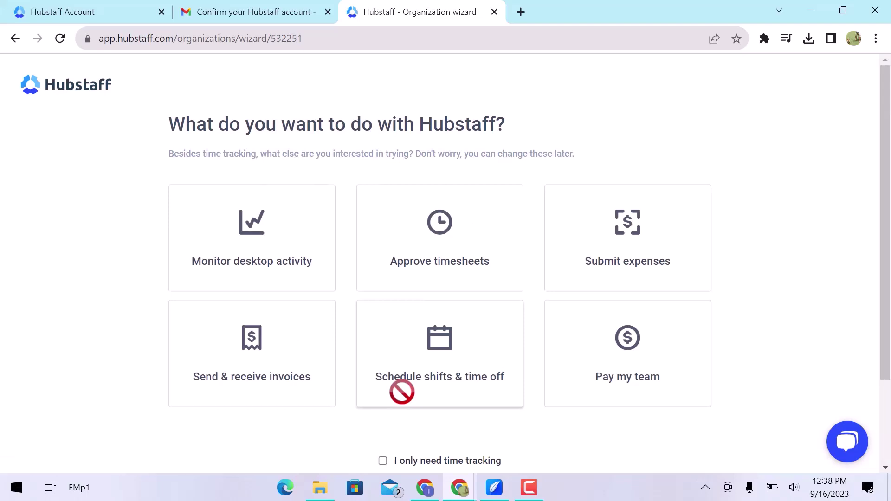
- Choose 'I only need time tracking' and continue past the features step
scroll(402, 392, down, 3)
click(383, 351)
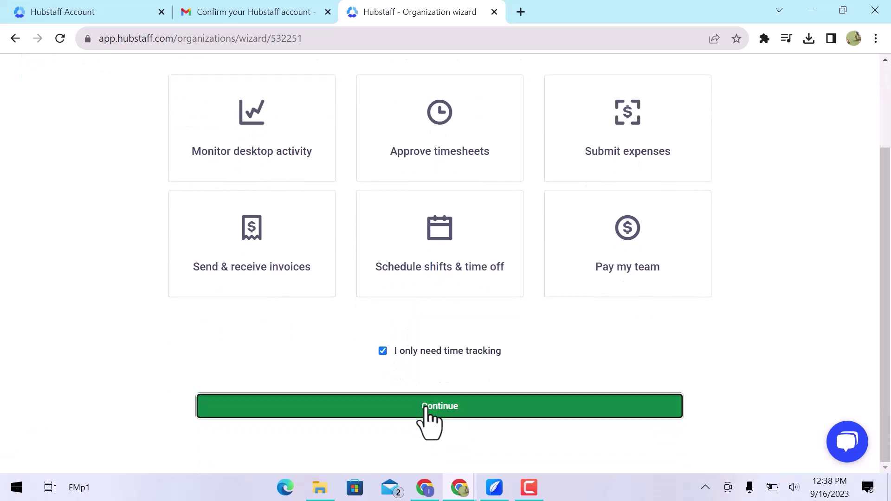
click(428, 418)
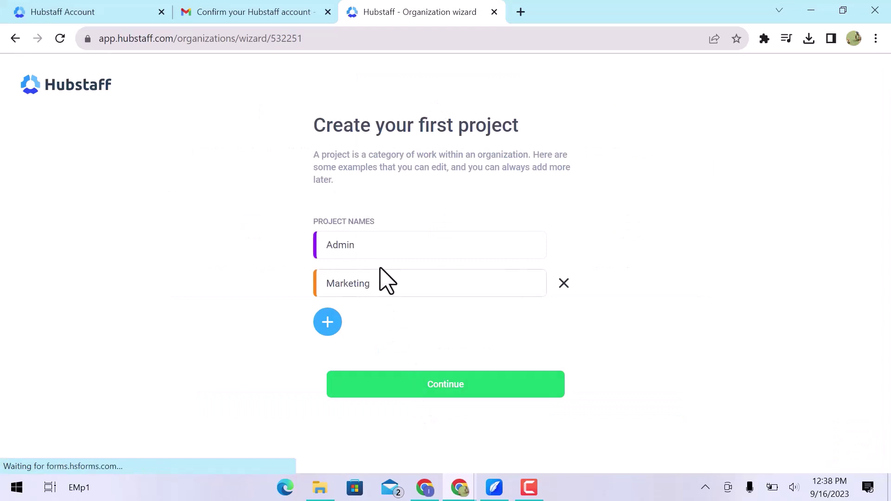
- Rename the Admin project to Demo and save the project names
click(381, 246)
drag(380, 246, 318, 245)
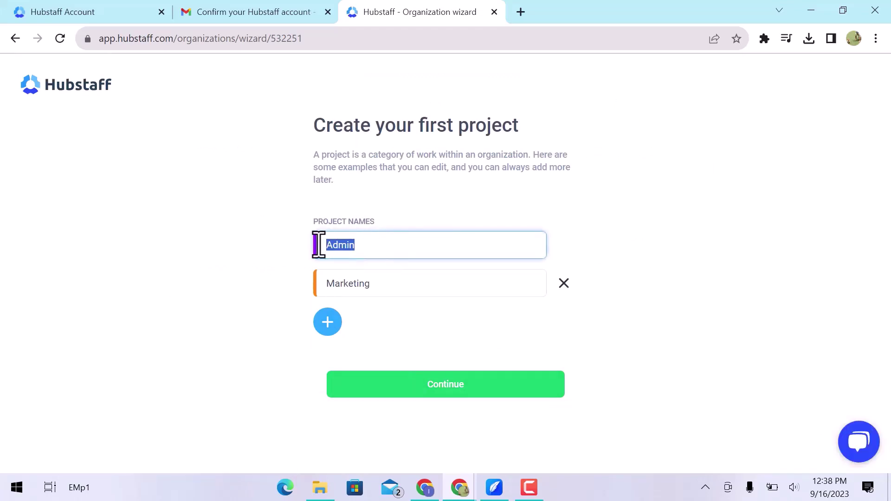
text(Demo)
click(401, 291)
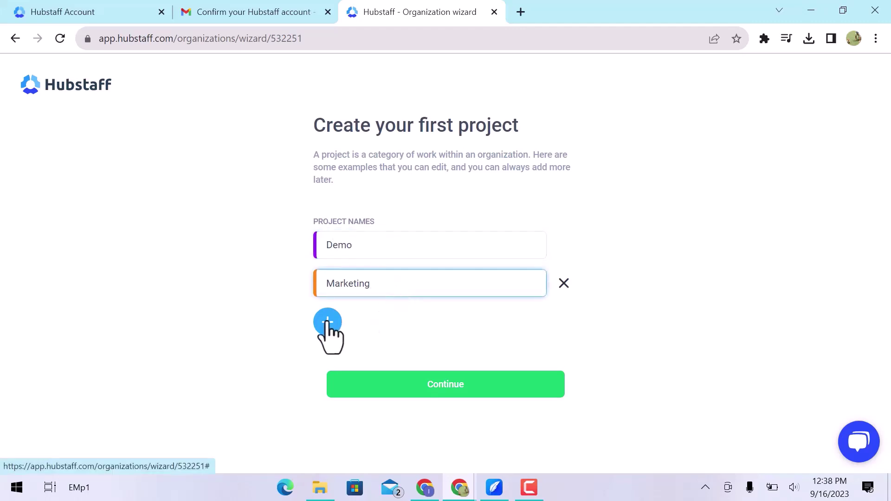
click(432, 386)
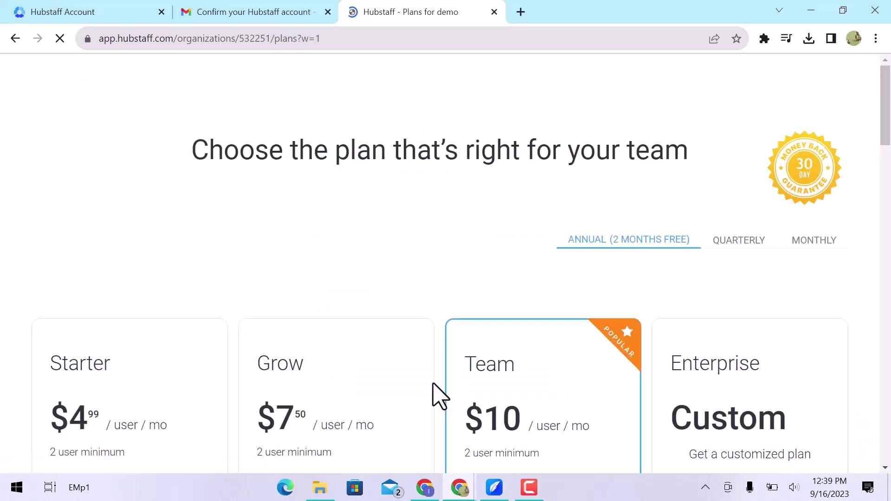
- Skip plan selection with 'Pick a plan later' at the bottom of the pricing page
scroll(436, 392, down, 15)
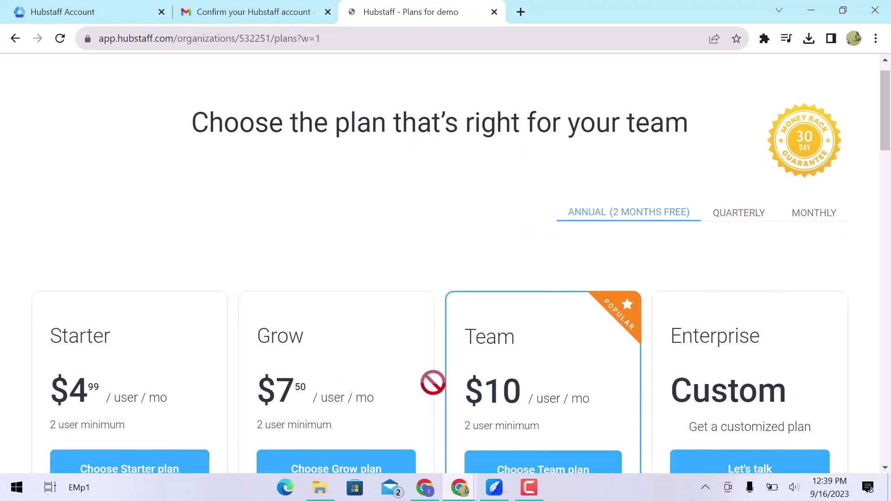
scroll(433, 383, down, 6)
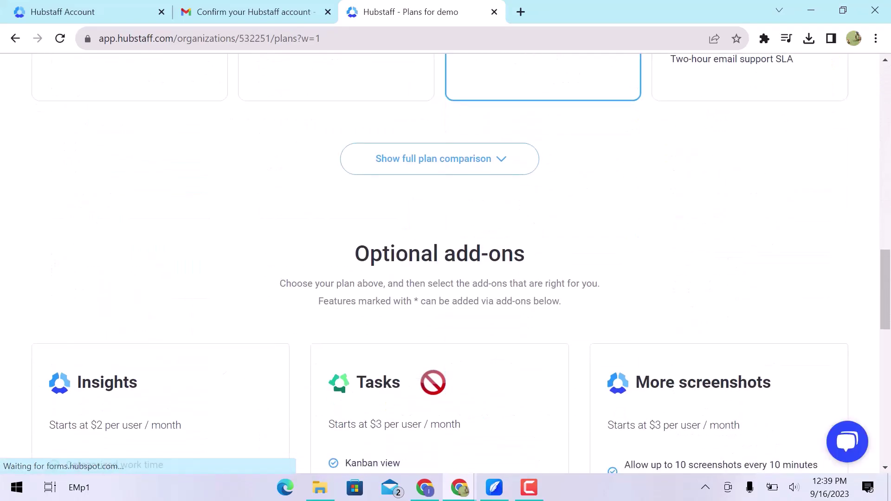
scroll(432, 382, down, 15)
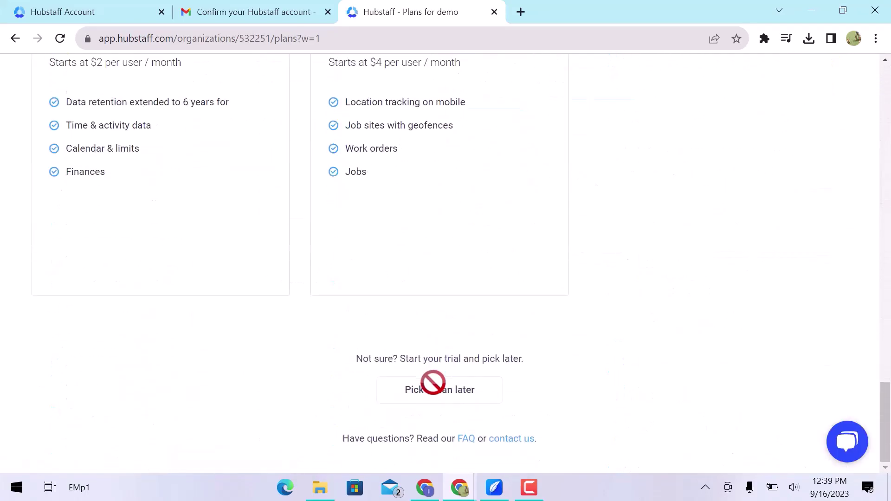
click(434, 393)
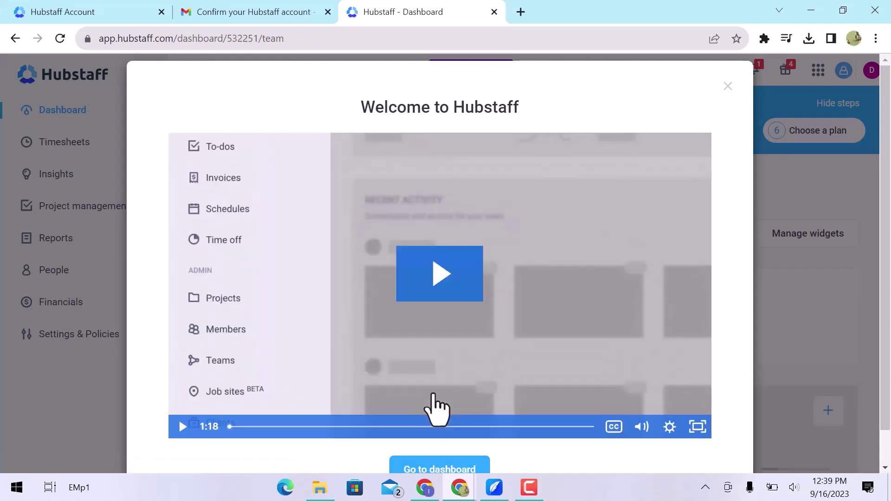
- Dismiss the welcome video via 'Go to dashboard' and browse the Get started checklist
click(432, 468)
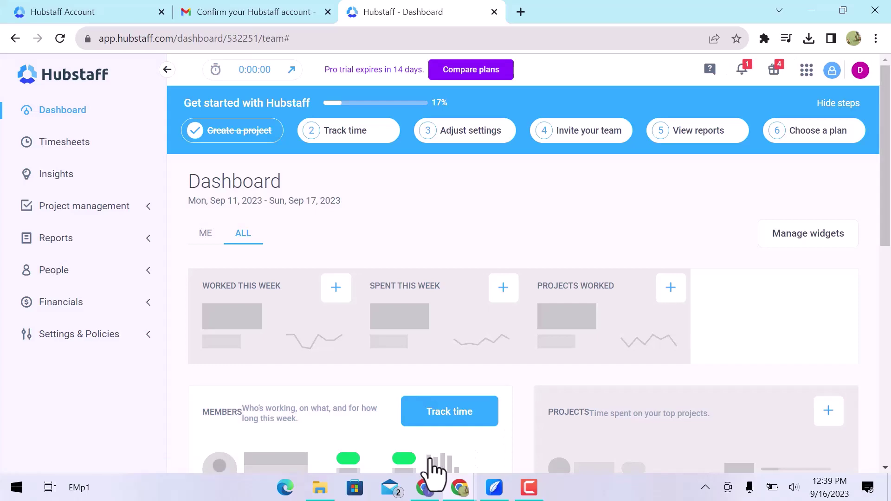
scroll(430, 464, down, 7)
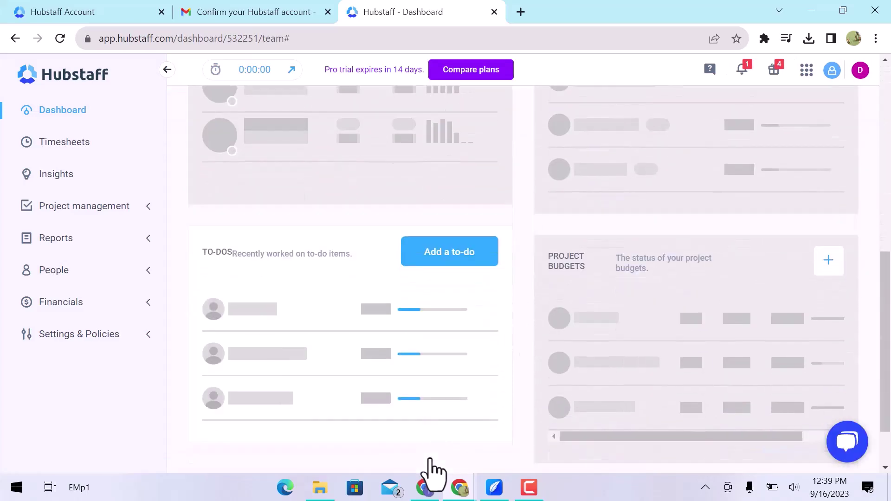
scroll(431, 468, up, 8)
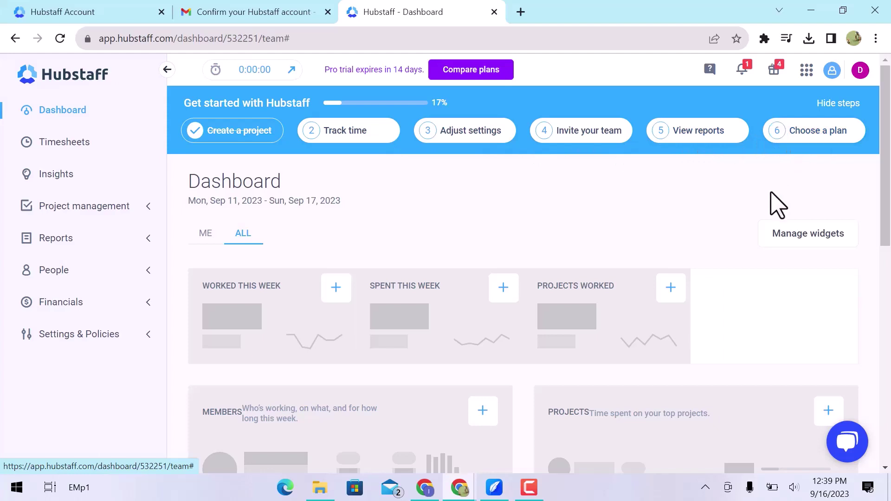
mouse_move(627, 304)
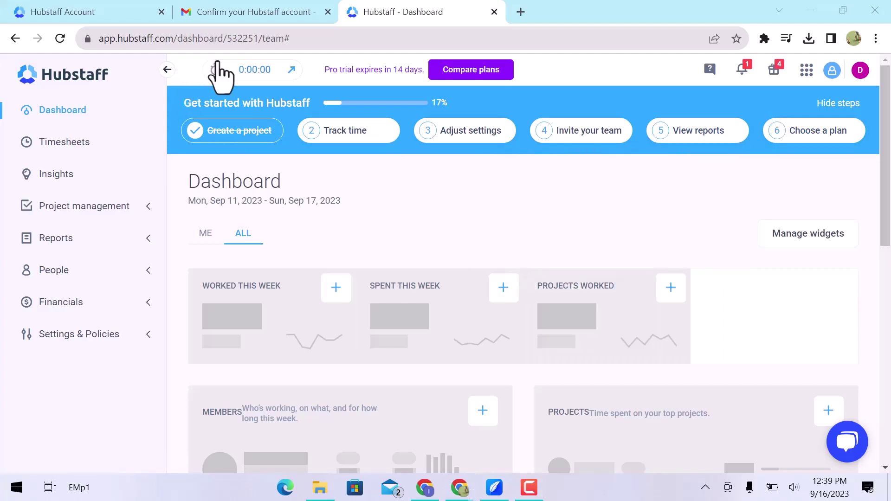
- Set the timer's project to Demo and start adding a new to-do
click(255, 71)
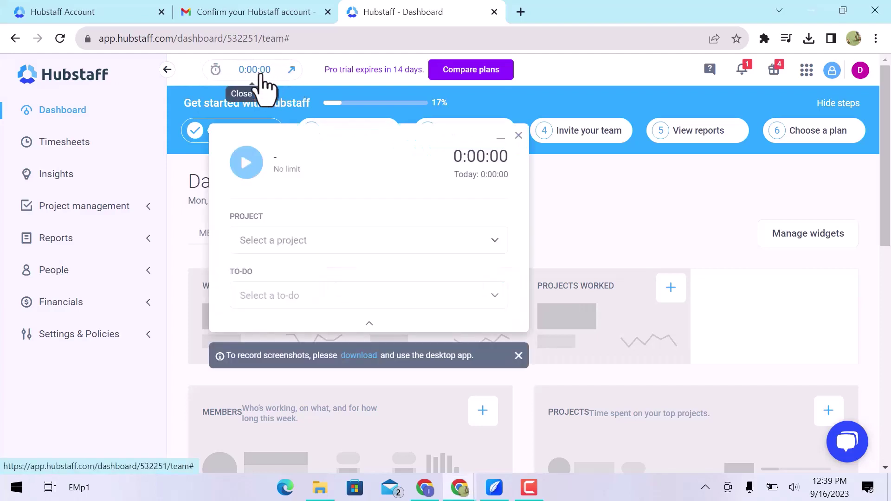
click(402, 240)
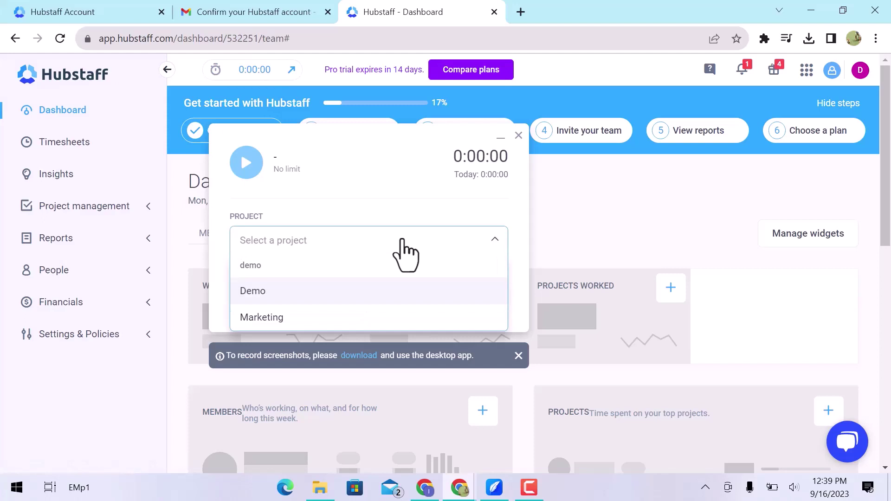
click(375, 291)
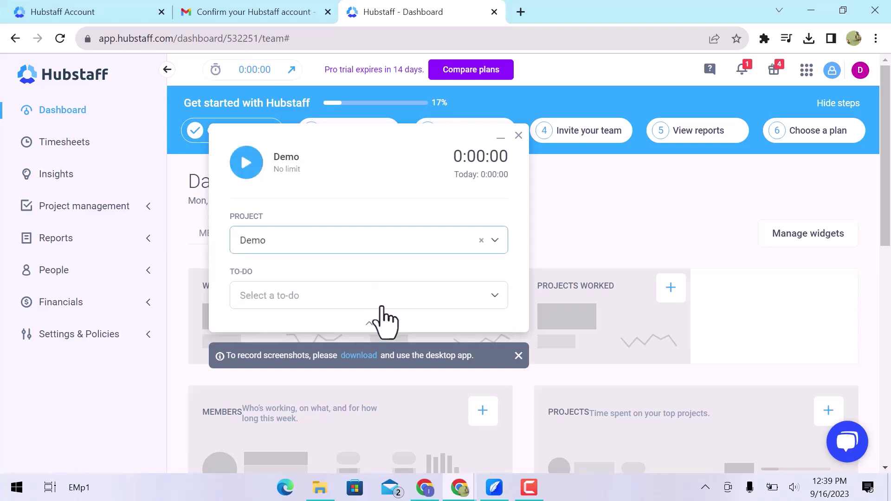
click(385, 302)
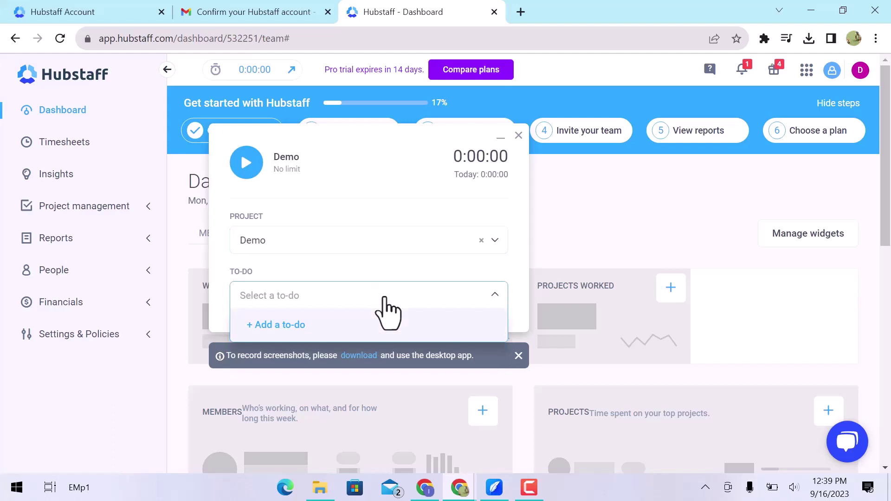
click(370, 327)
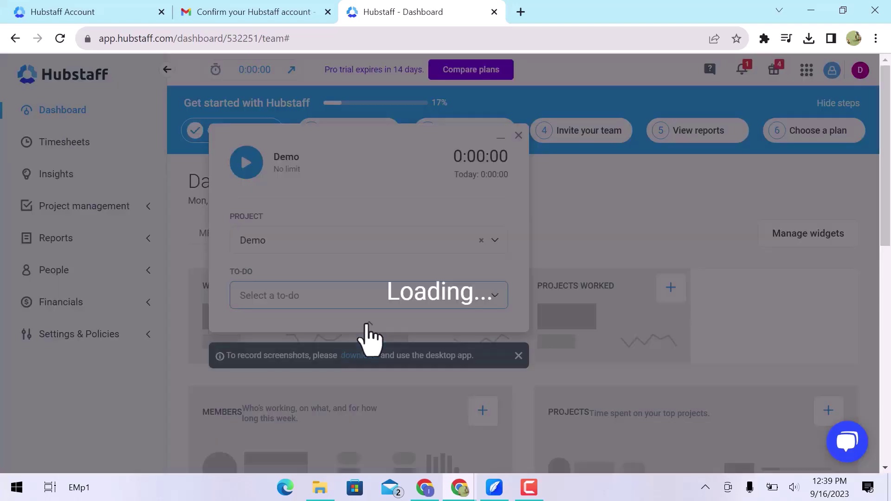
click(358, 149)
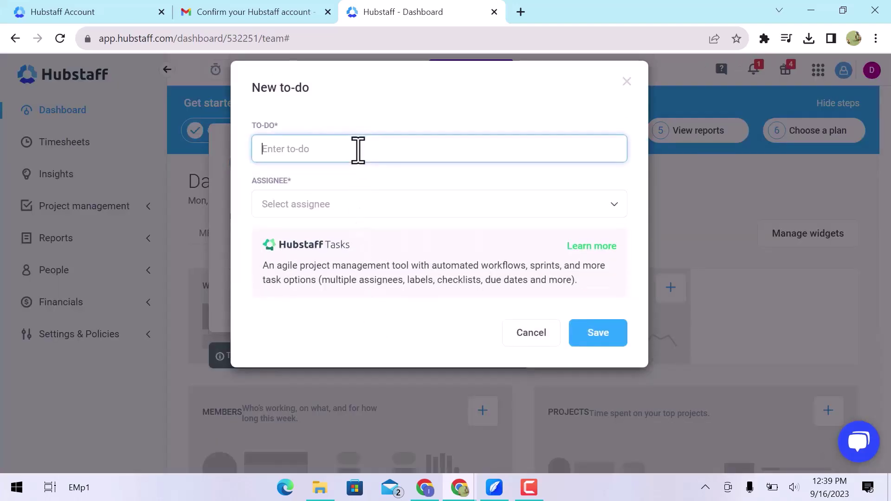
- Create the 'website creation' to-do, assign it to the team member, and save it
text(website)
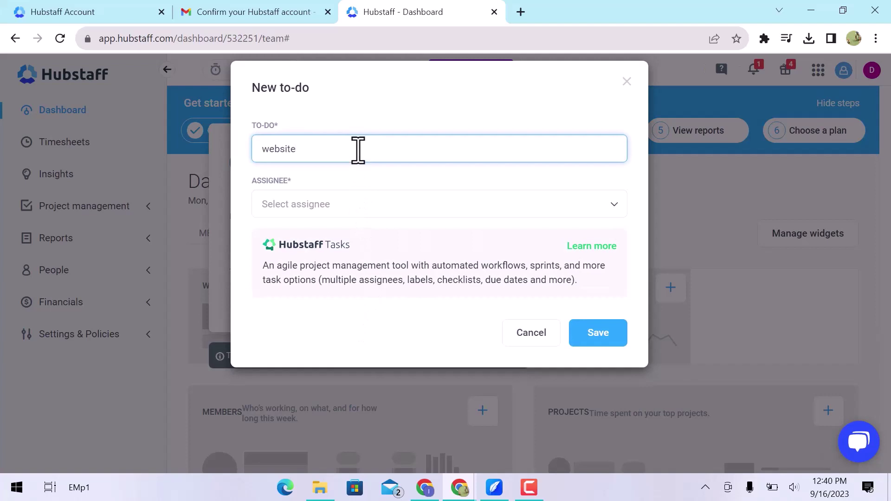
text( creation)
key(Tab)
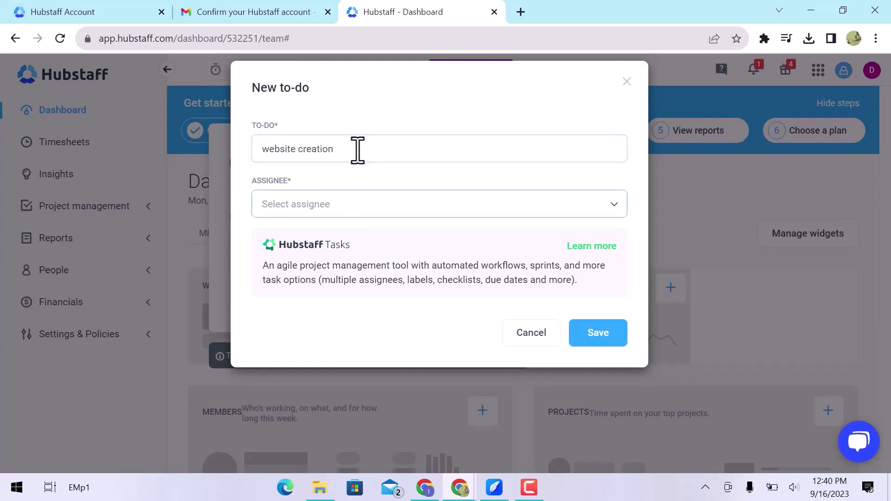
click(364, 214)
click(370, 232)
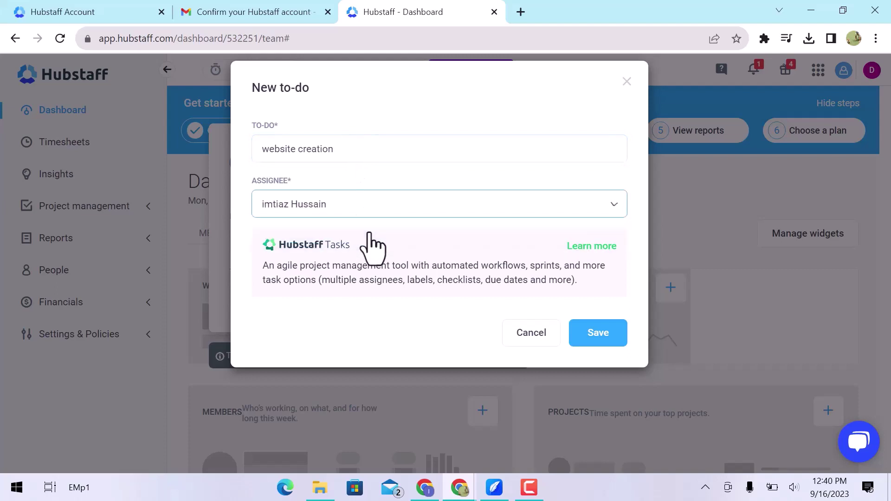
click(619, 343)
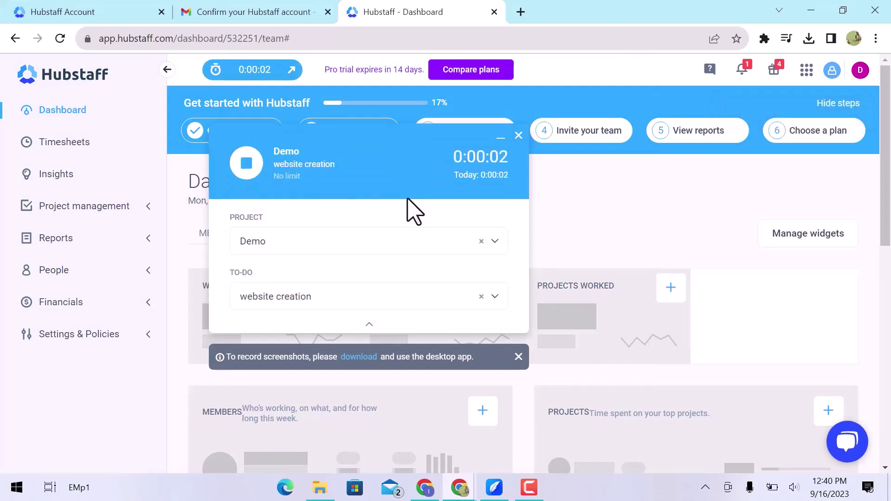
- Move the Demo timer panel around, then collapse it into a compact bar at the top right
drag(403, 149, 719, 131)
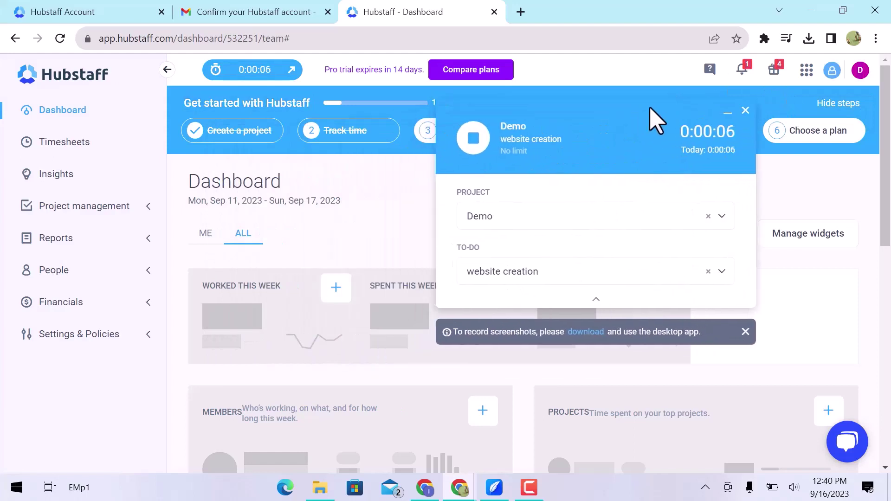
drag(649, 109, 368, 133)
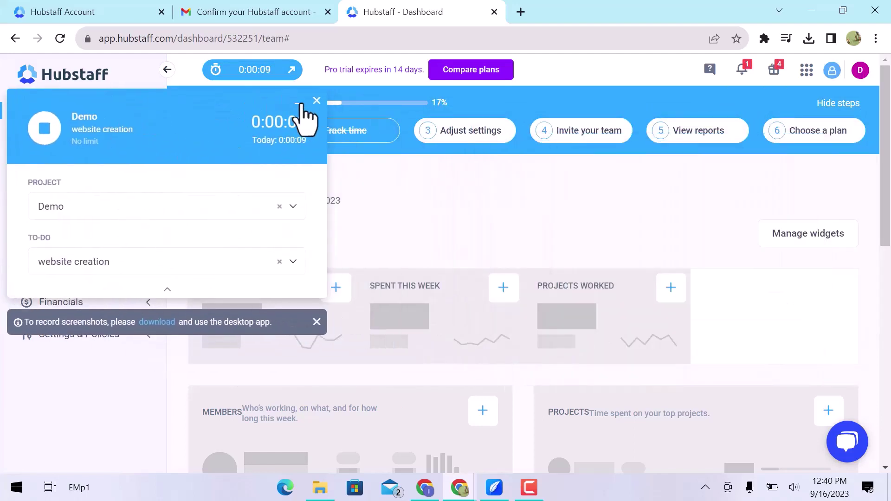
click(299, 102)
drag(151, 113, 731, 79)
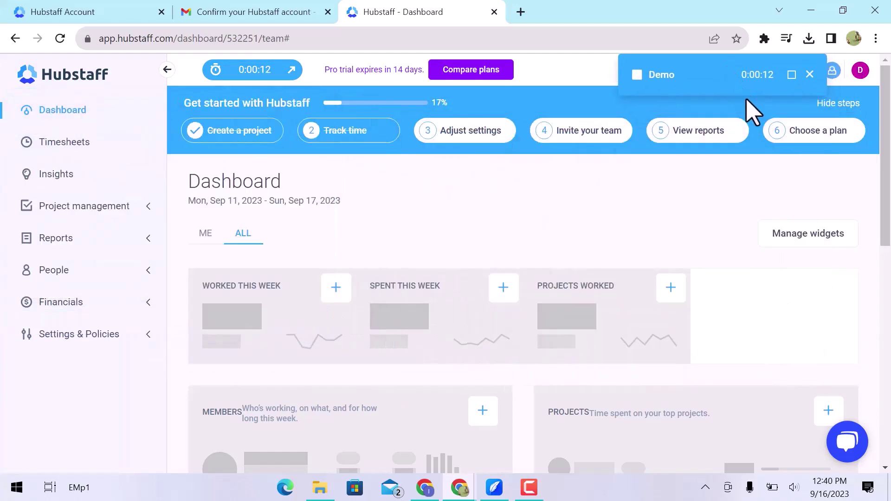
- Stop the running Demo timer from the compact bar and go to the Timesheets page
click(810, 75)
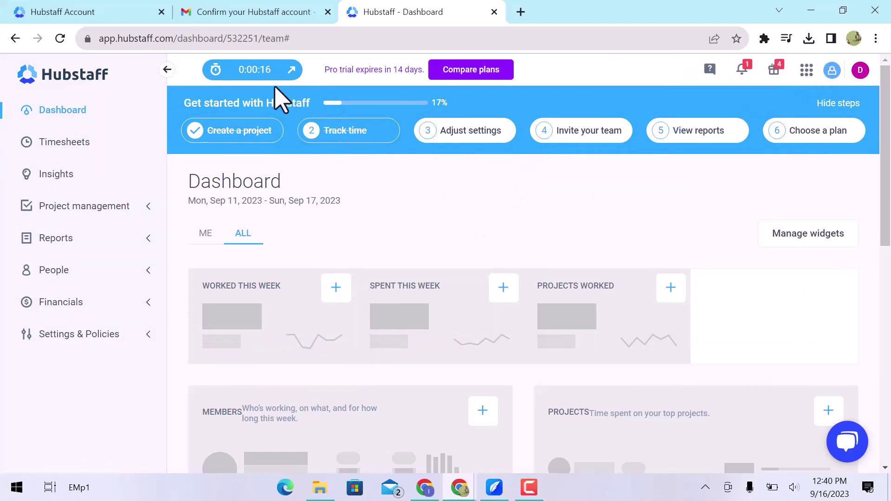
click(256, 74)
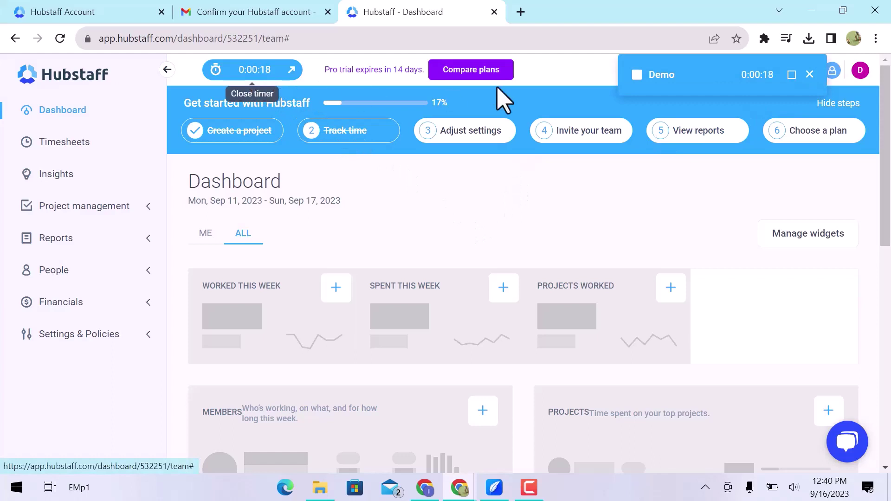
click(792, 74)
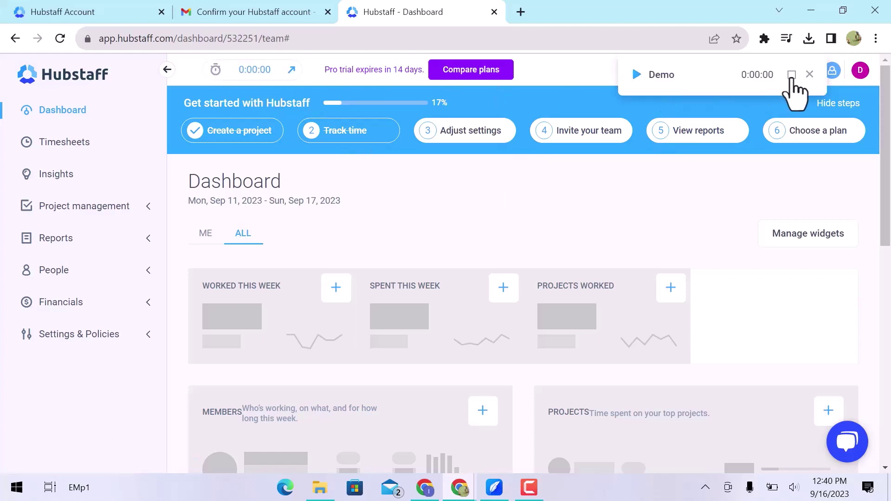
click(70, 143)
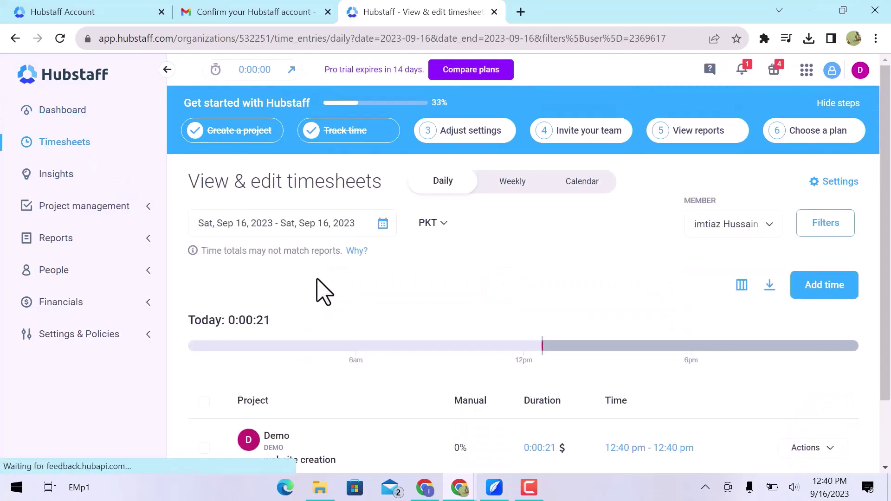
- Switch the timesheets from Daily to Weekly, then to the Calendar view for Sep 11–17
scroll(324, 292, down, 2)
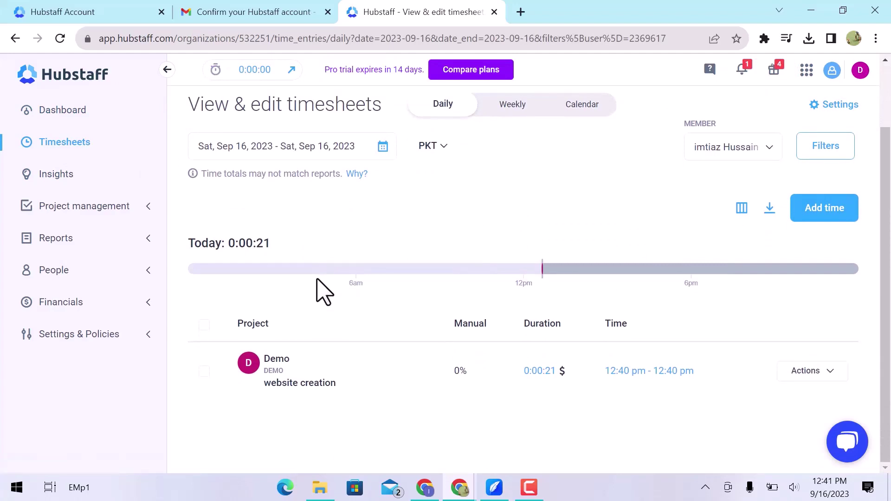
scroll(323, 292, up, 2)
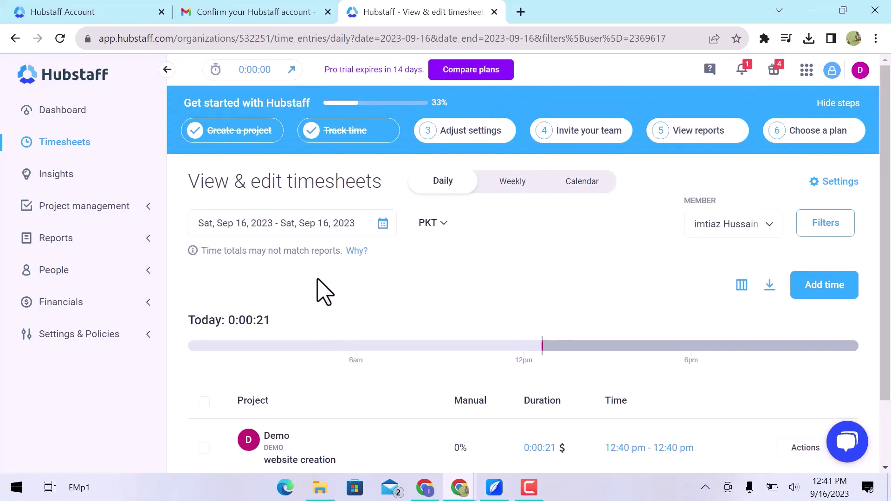
click(508, 185)
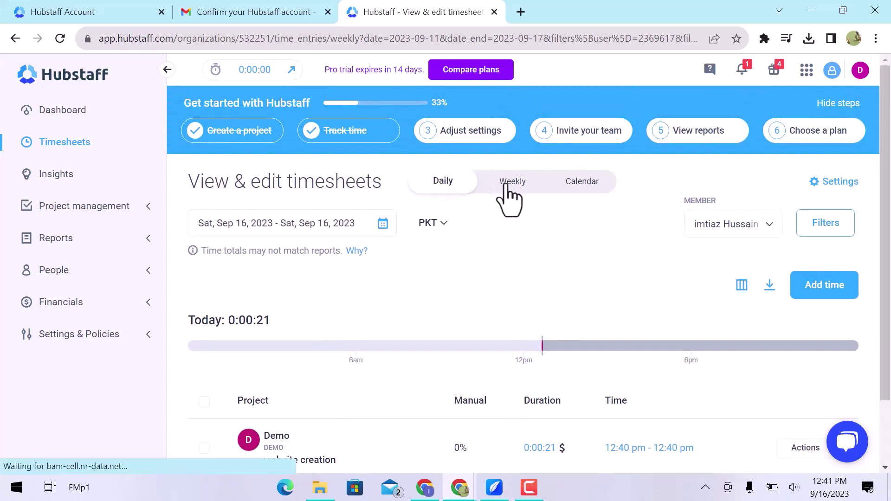
click(583, 182)
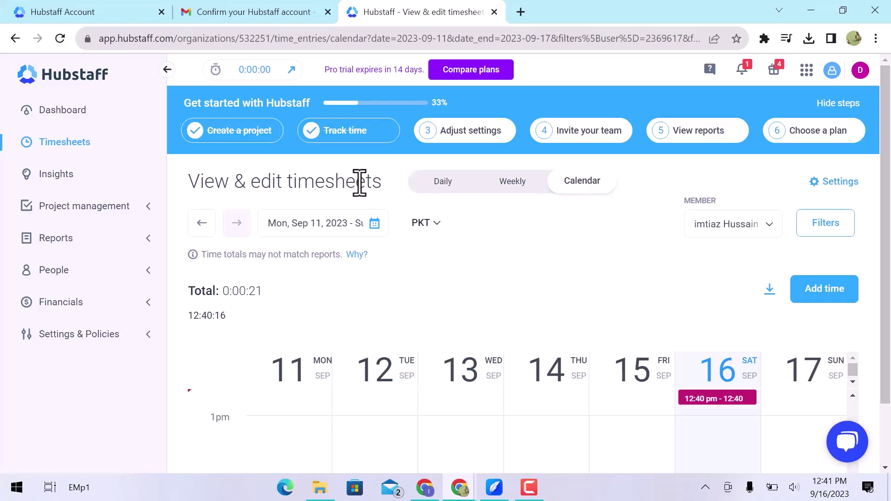
- Open Insights and start the 14-day free trial of the Insights add-on
click(78, 181)
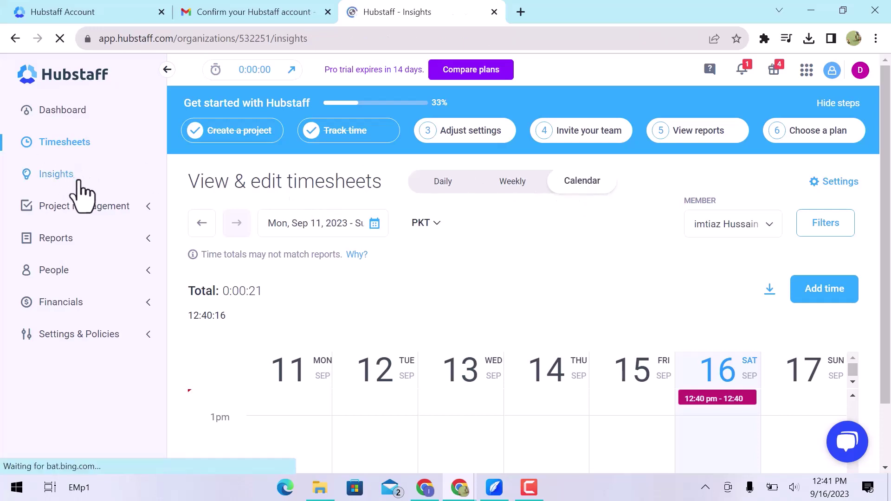
scroll(417, 372, down, 1)
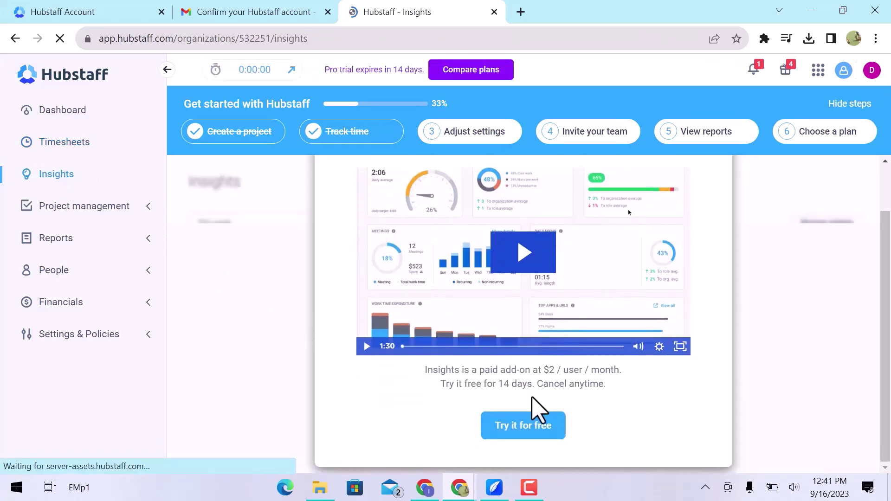
click(547, 434)
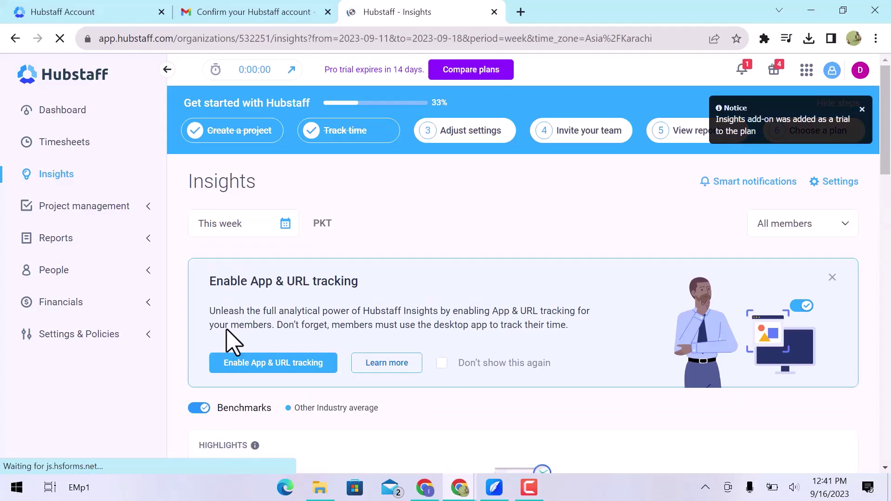
- Scroll through the Insights dashboard panels, which show no tracked data this week
scroll(231, 343, down, 3)
scroll(230, 342, down, 4)
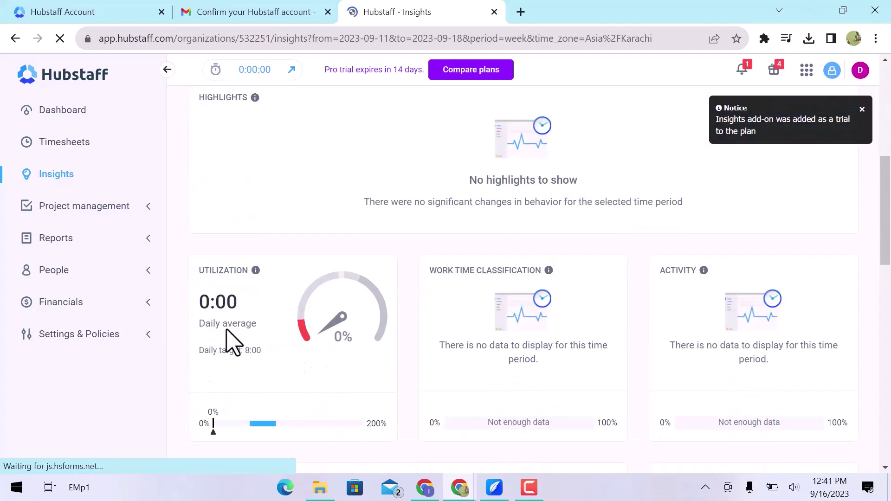
scroll(231, 342, down, 5)
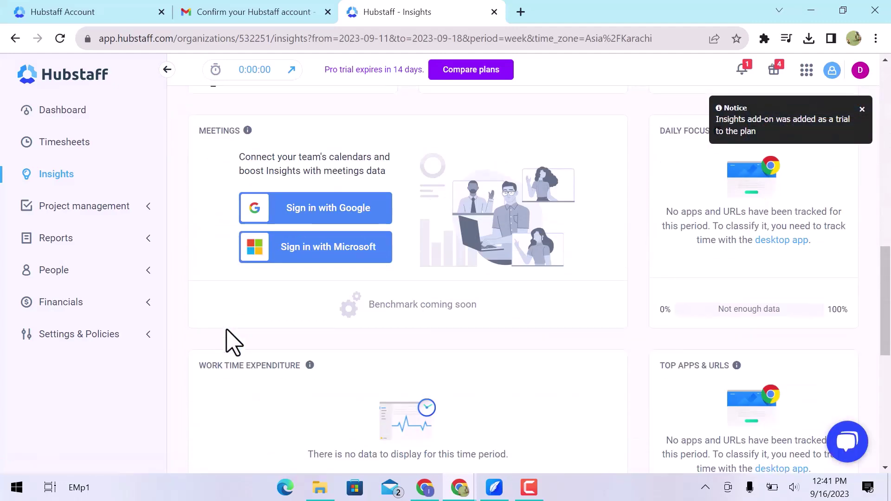
scroll(231, 342, down, 5)
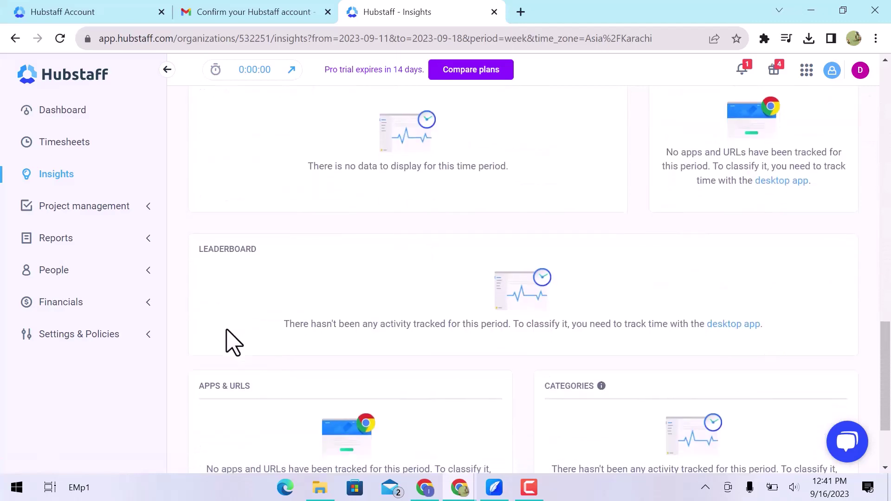
scroll(231, 342, down, 2)
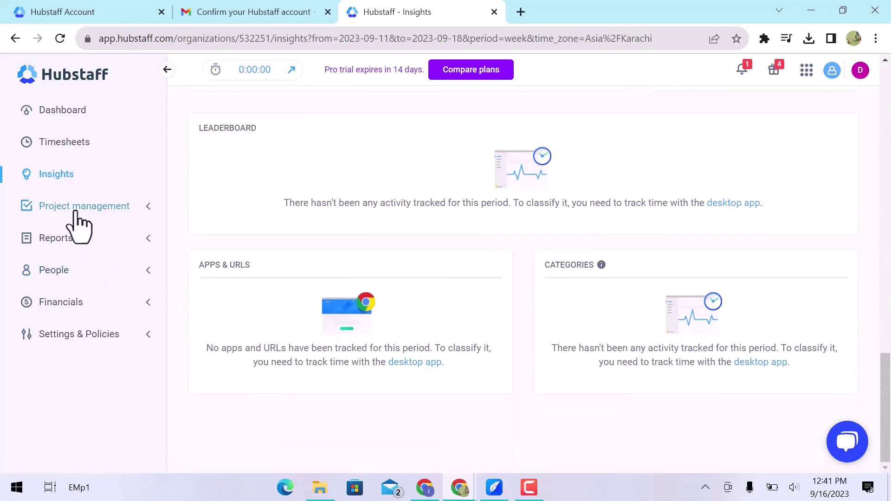
- View the active Projects list and the Demo project's empty To-dos list, then go to Reports
click(81, 209)
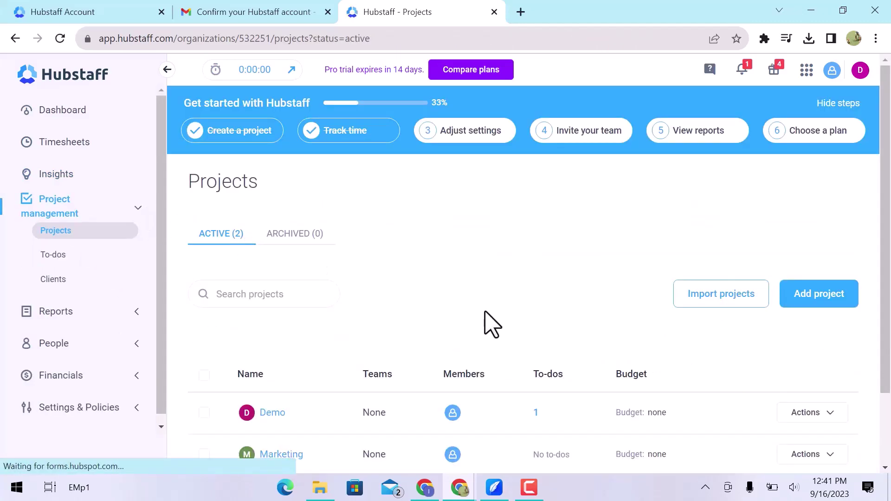
scroll(483, 311, down, 2)
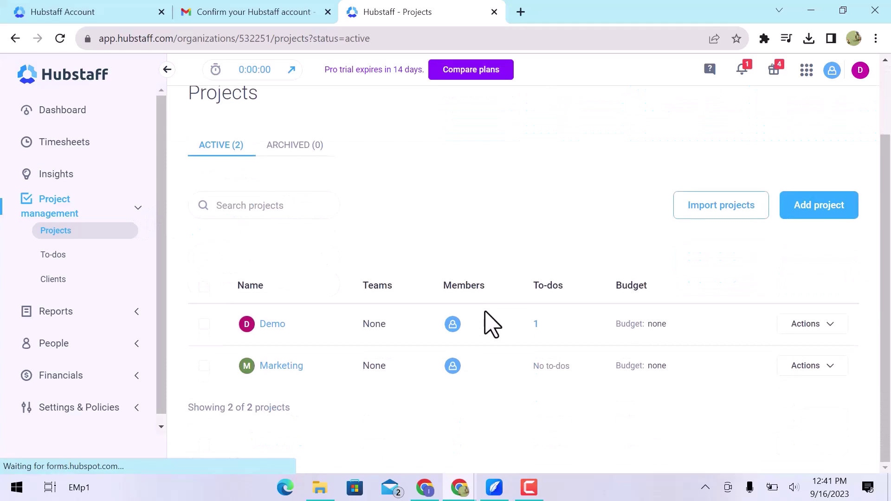
click(88, 262)
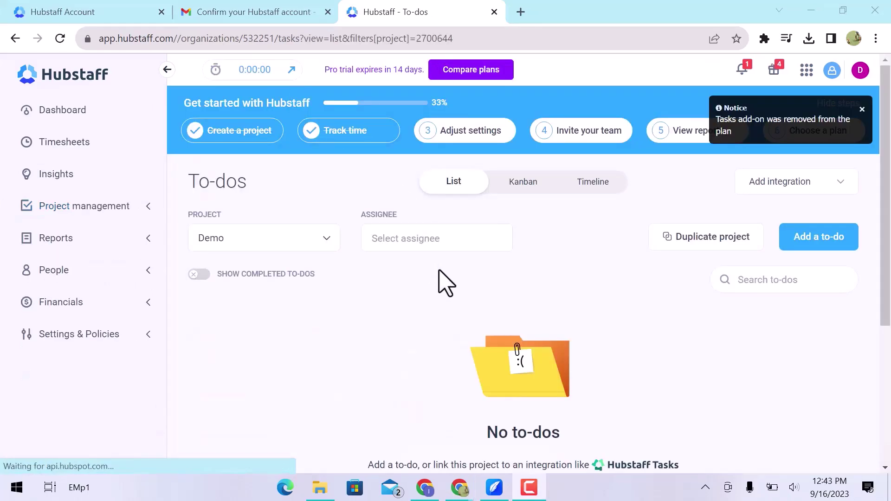
scroll(443, 297, down, 3)
scroll(441, 297, down, 2)
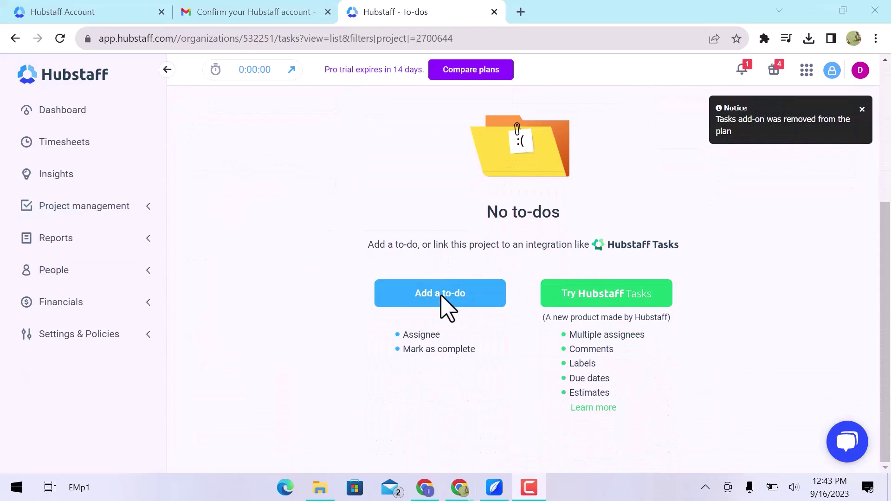
scroll(432, 310, up, 5)
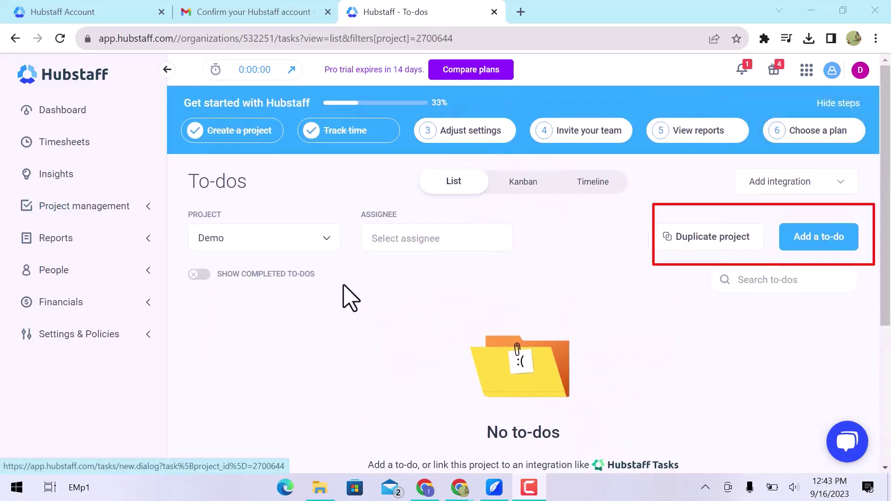
click(133, 236)
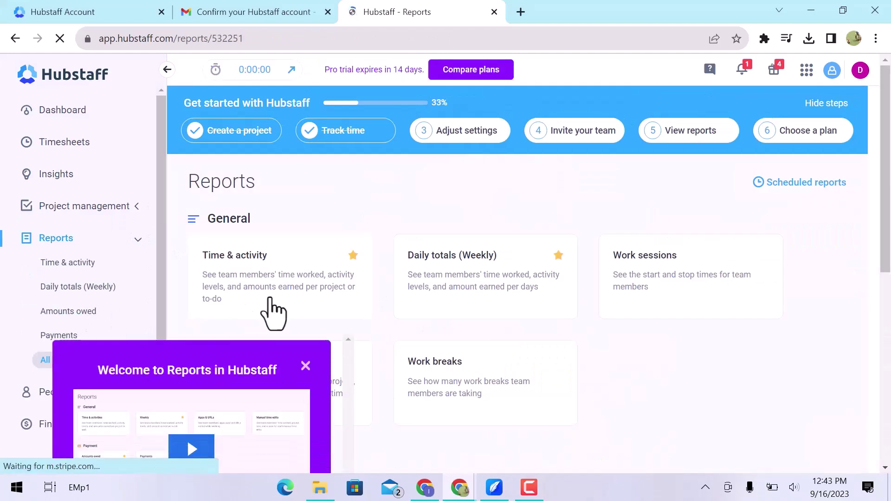
- Dismiss the Reports welcome video, review the General, Payment and Budgets groups, then open Time & activity
click(305, 275)
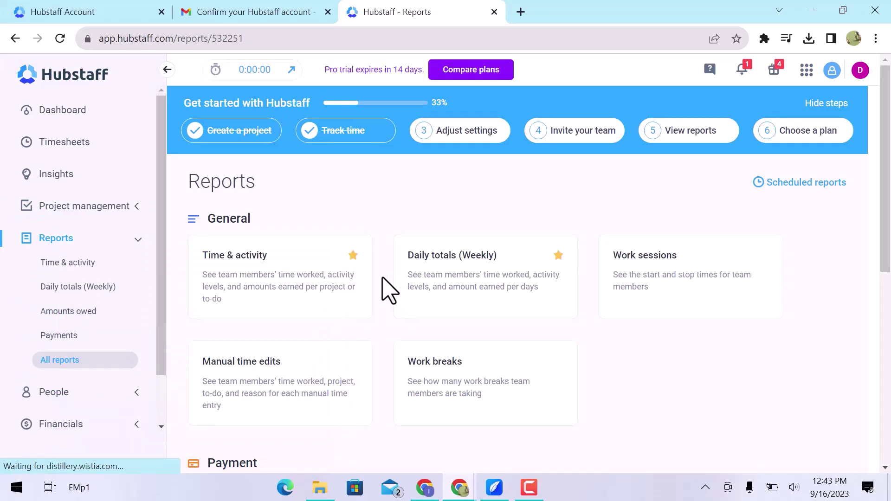
scroll(389, 291, down, 5)
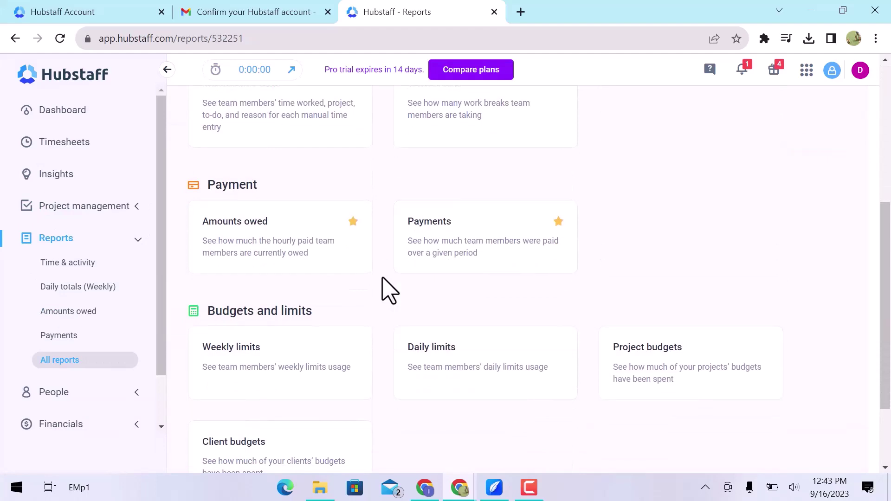
scroll(389, 291, down, 2)
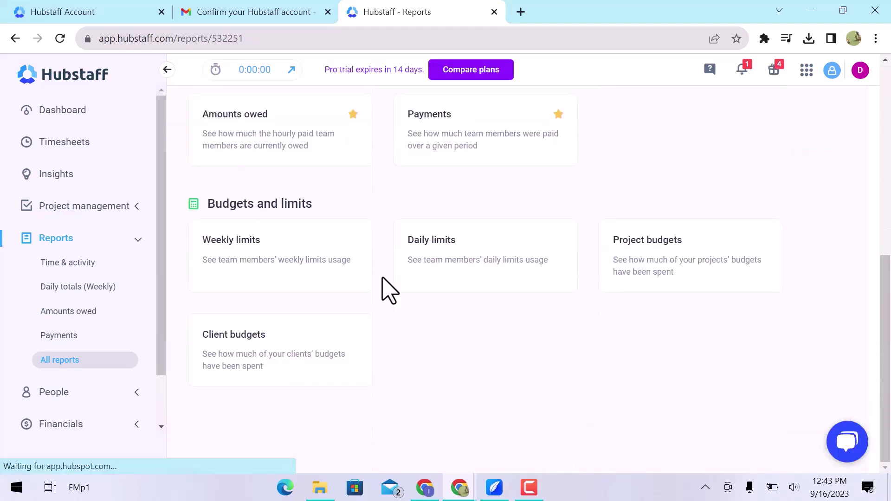
scroll(389, 291, up, 3)
scroll(388, 291, up, 5)
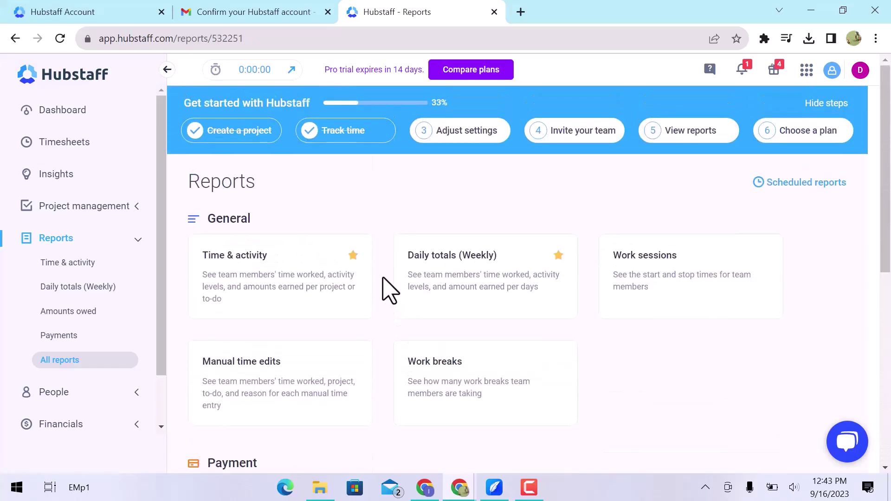
click(87, 264)
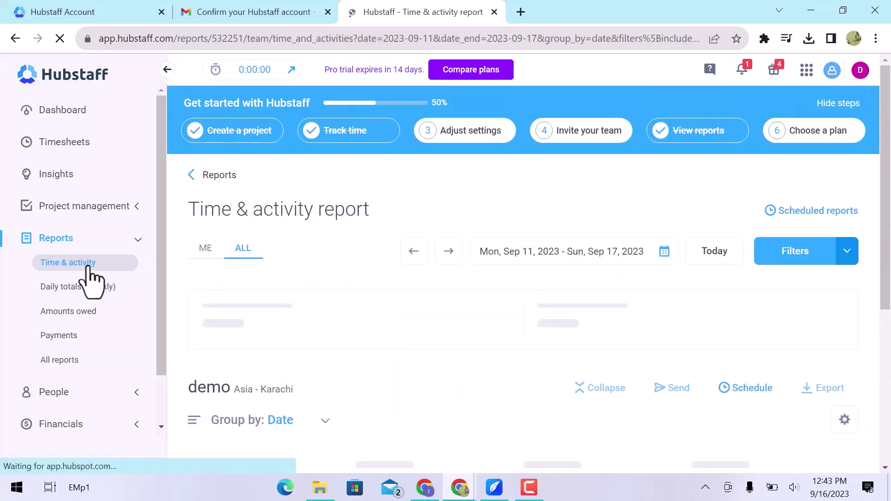
- Review the Time & activity and Daily totals (Weekly) reports
scroll(389, 319, down, 5)
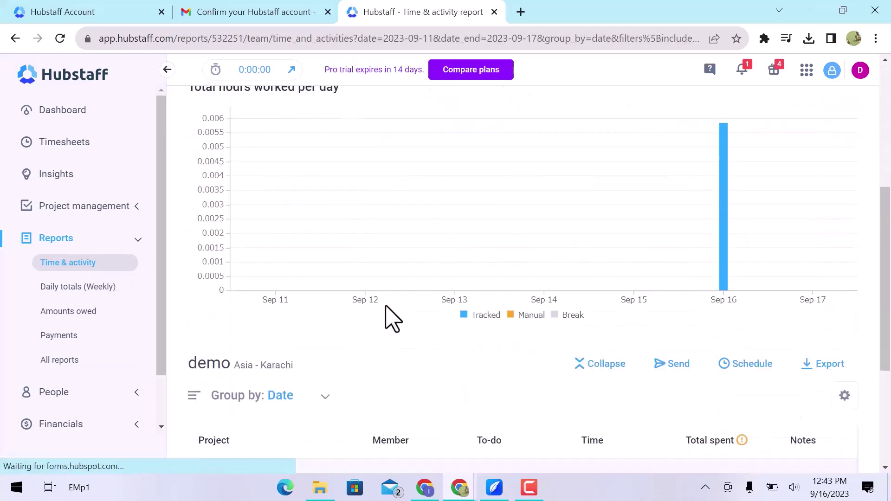
scroll(392, 319, down, 4)
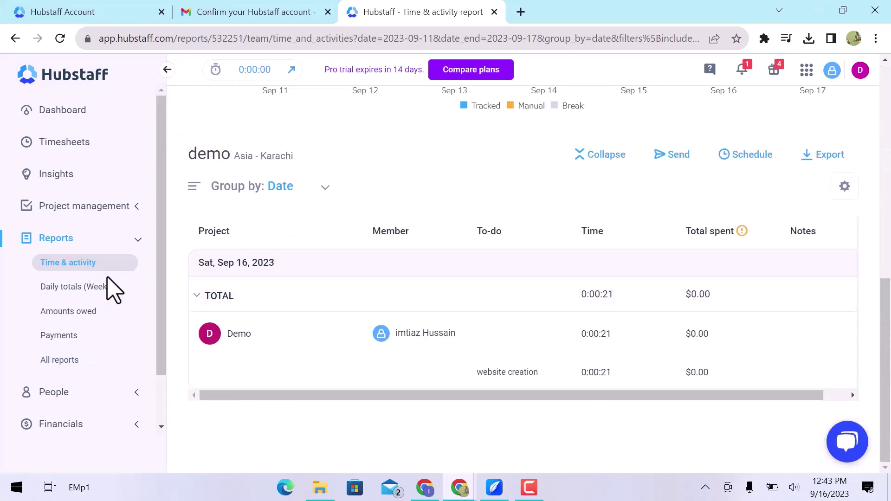
click(73, 286)
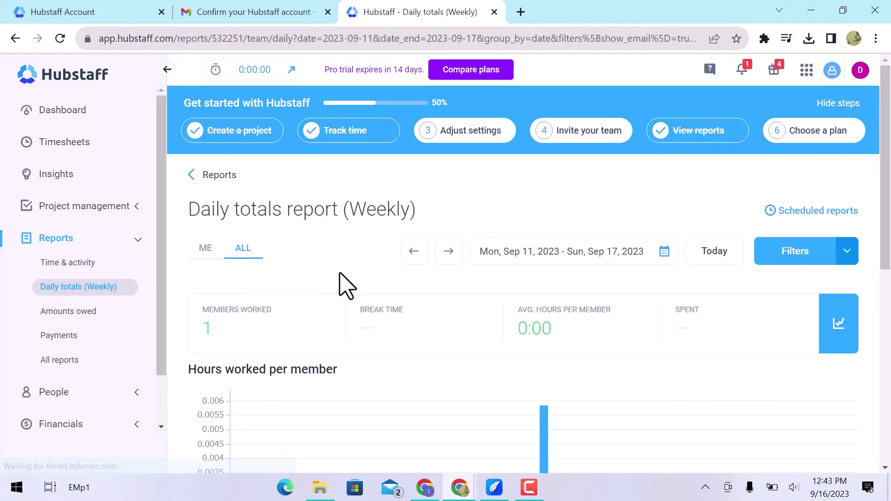
scroll(346, 285, down, 8)
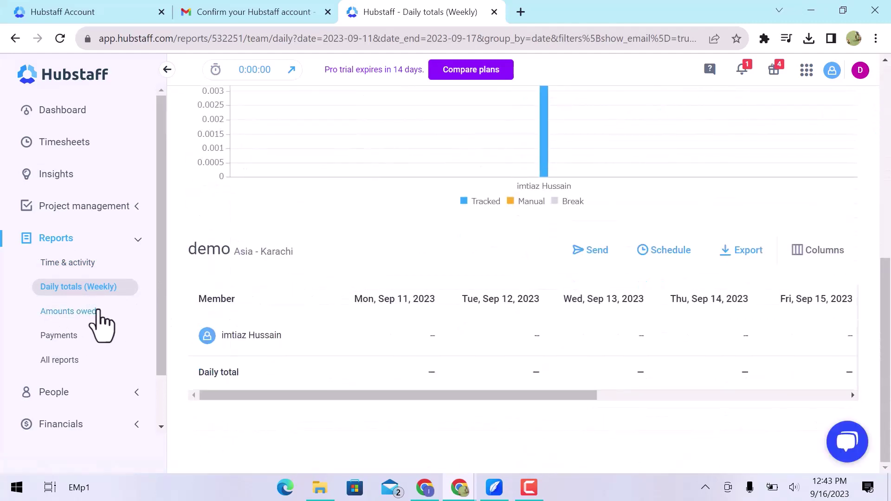
- Review the Amounts owed and Payments reports, then open the Members page
click(79, 311)
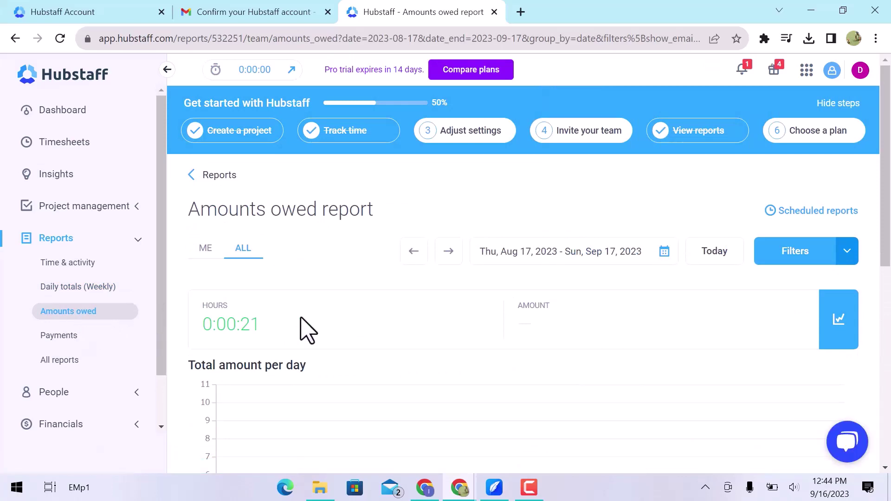
scroll(306, 329, down, 8)
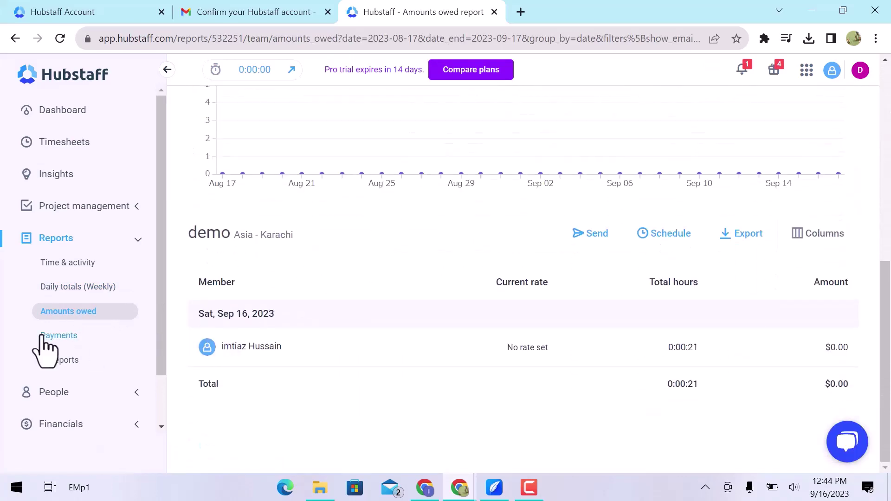
click(52, 335)
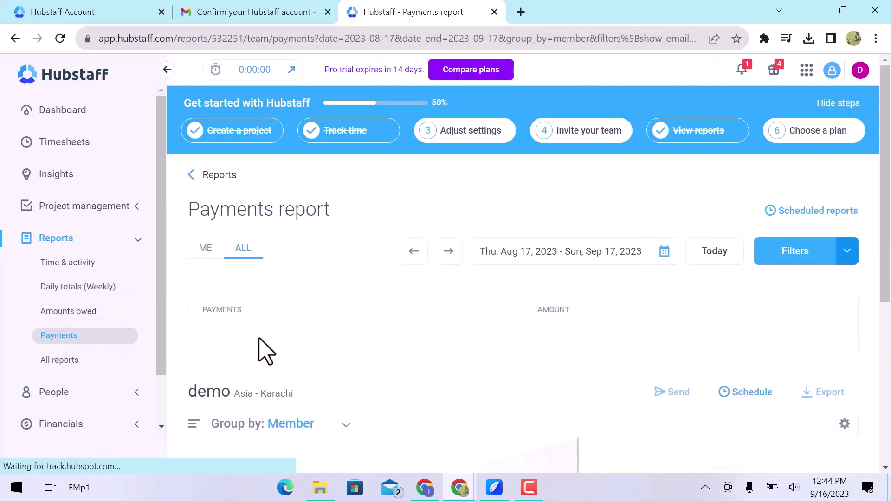
scroll(260, 350, down, 5)
click(60, 360)
click(70, 400)
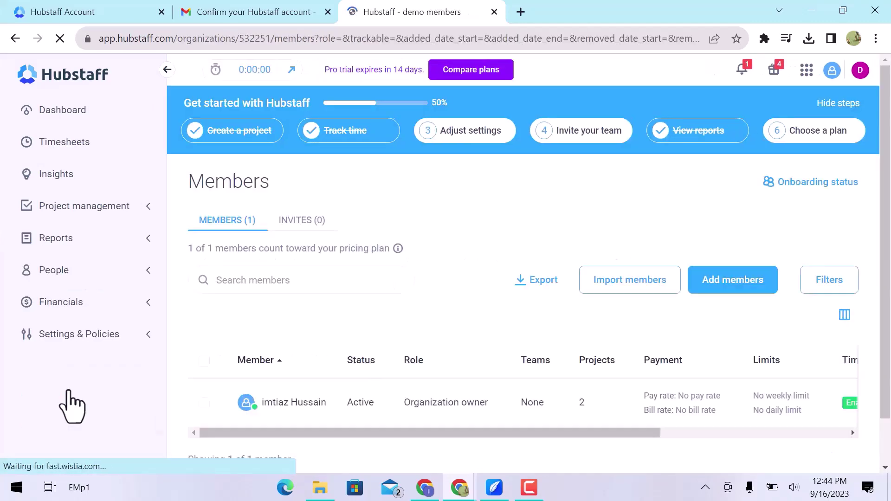
- Close the Members welcome video, view the empty Teams page, and open Settings & Policies
scroll(325, 334, down, 1)
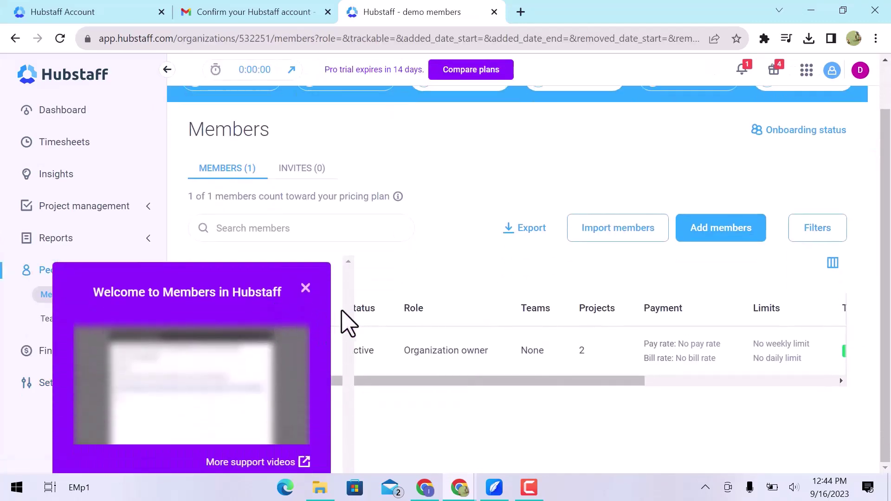
click(306, 279)
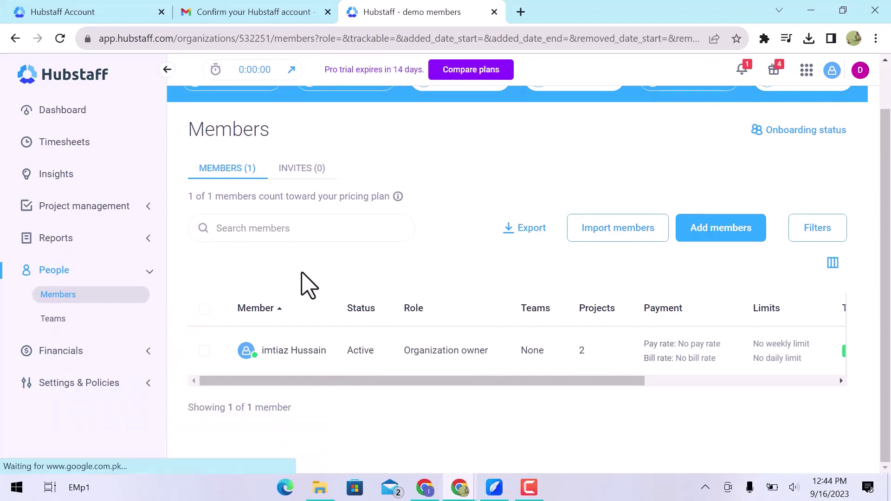
click(88, 319)
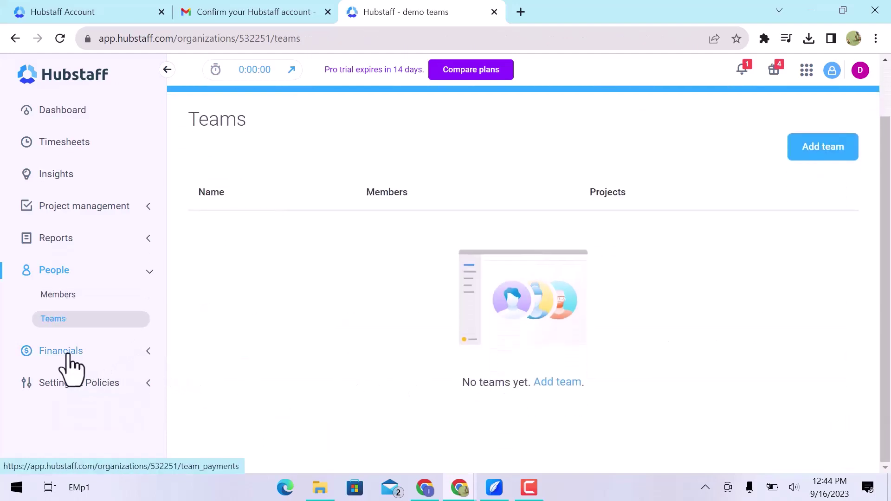
click(111, 387)
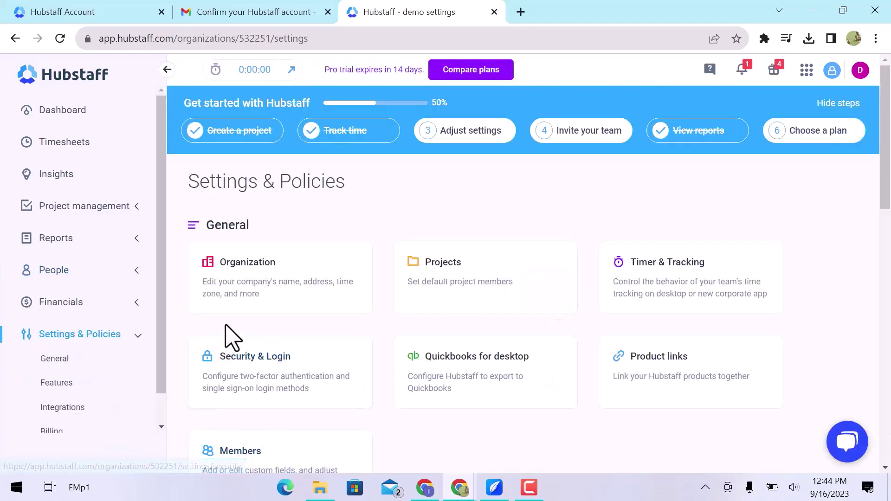
- Scroll the Settings & Policies groups down to Billing and open the Billing history card
scroll(231, 337, down, 5)
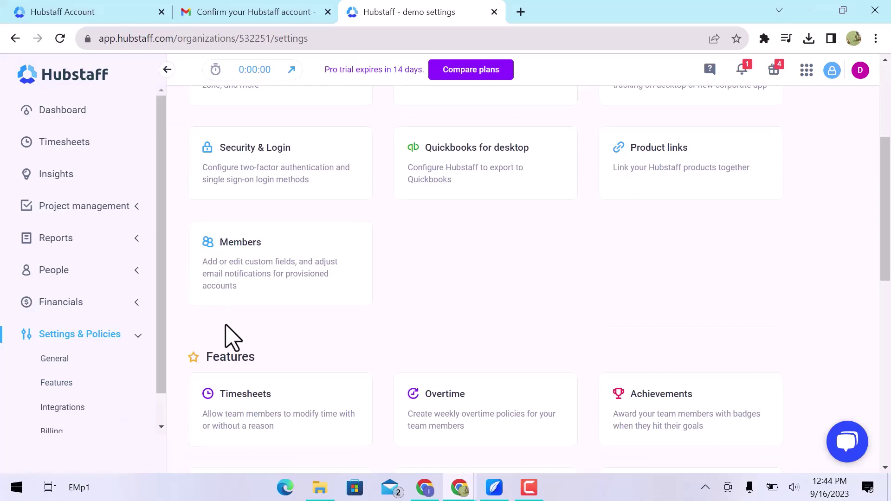
scroll(231, 338, down, 6)
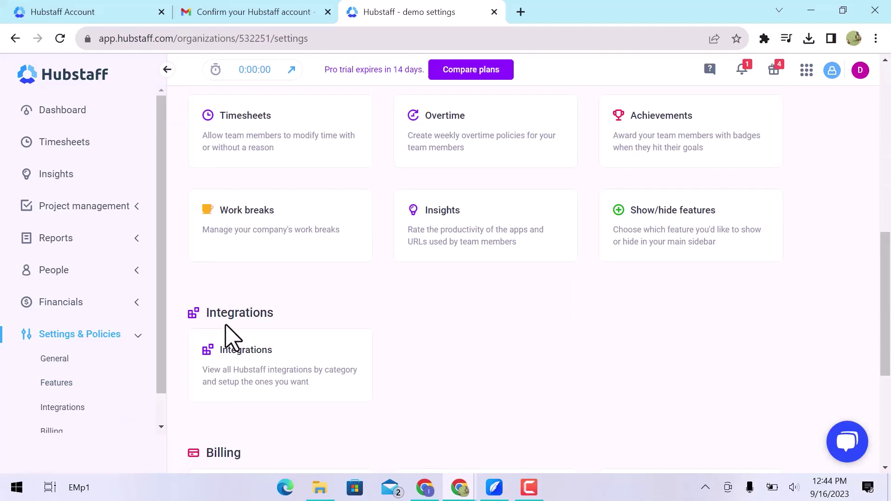
scroll(231, 338, down, 1)
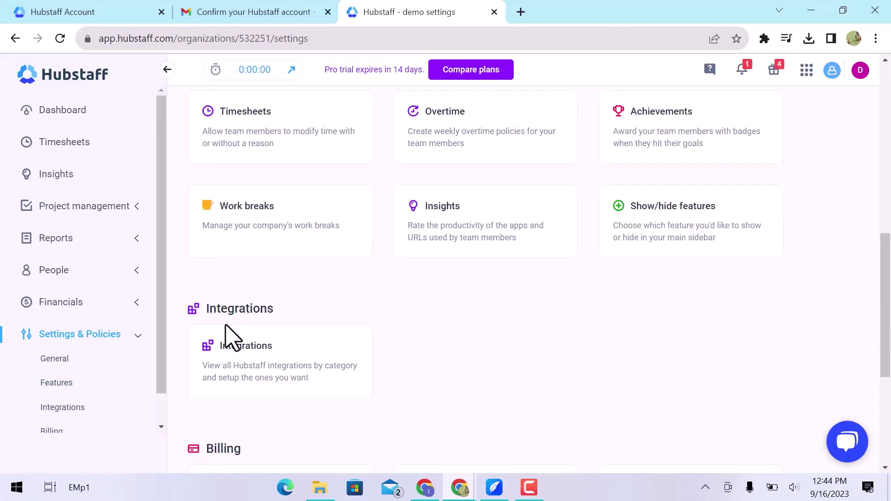
scroll(230, 337, down, 5)
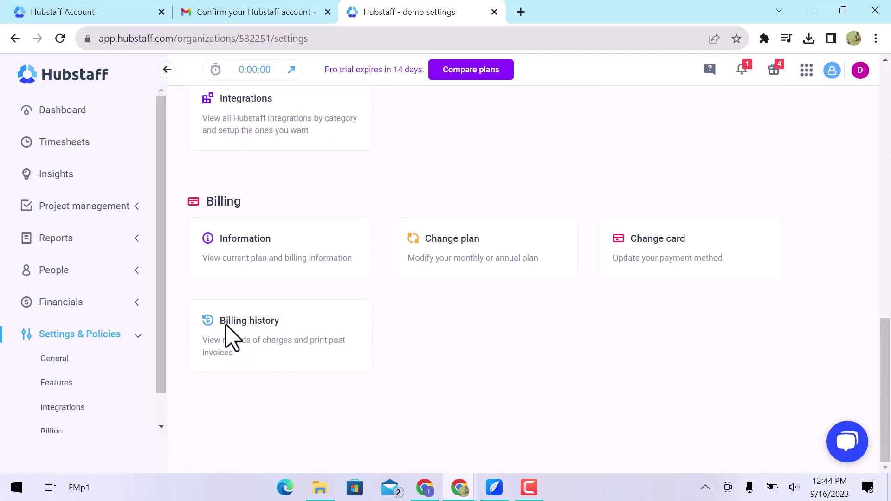
click(231, 338)
- Check notifications, read and close What's new, view the apps grid, and open the account menu
click(743, 69)
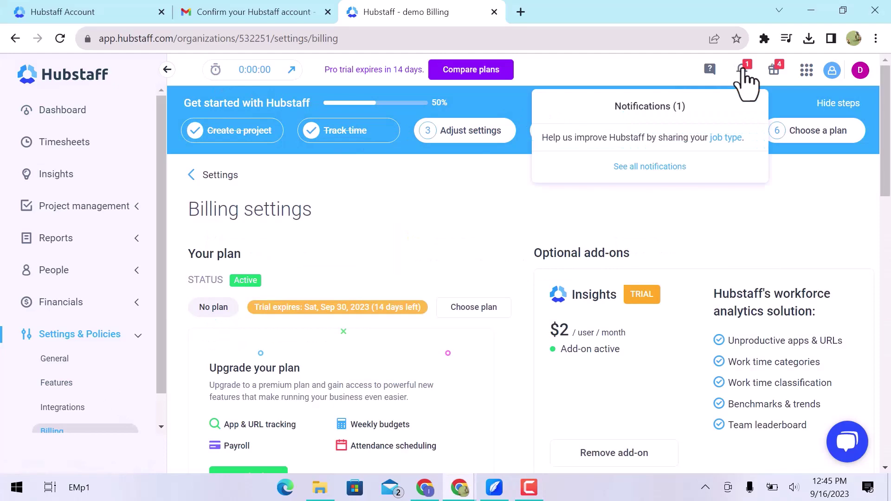
click(778, 69)
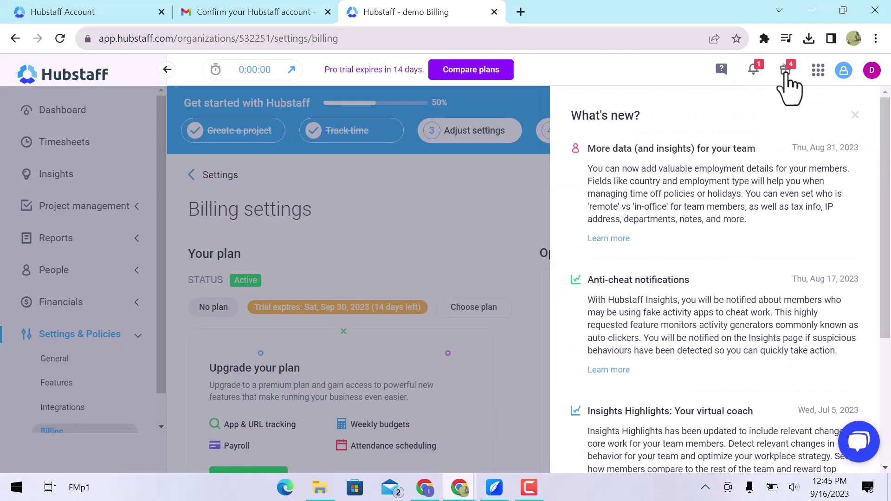
click(853, 114)
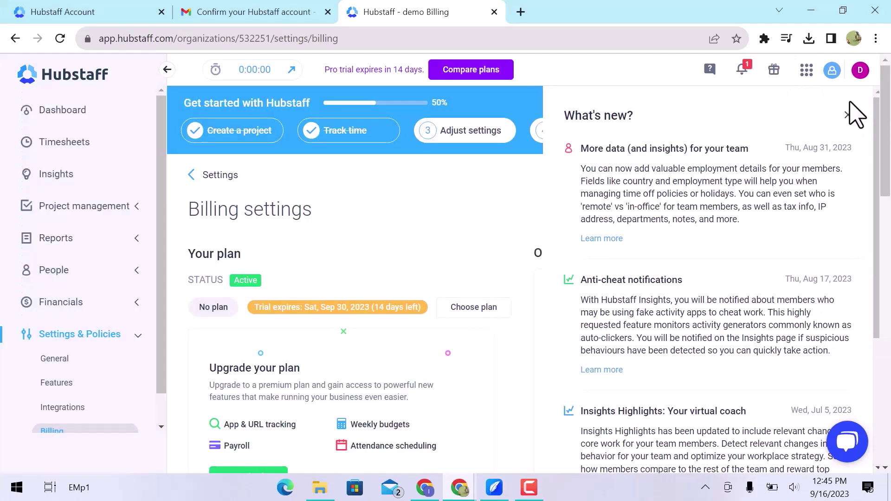
click(808, 70)
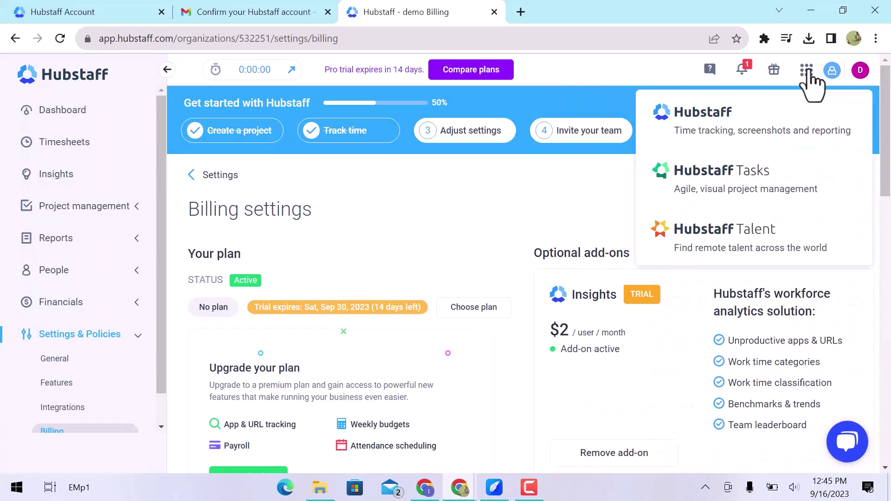
click(833, 72)
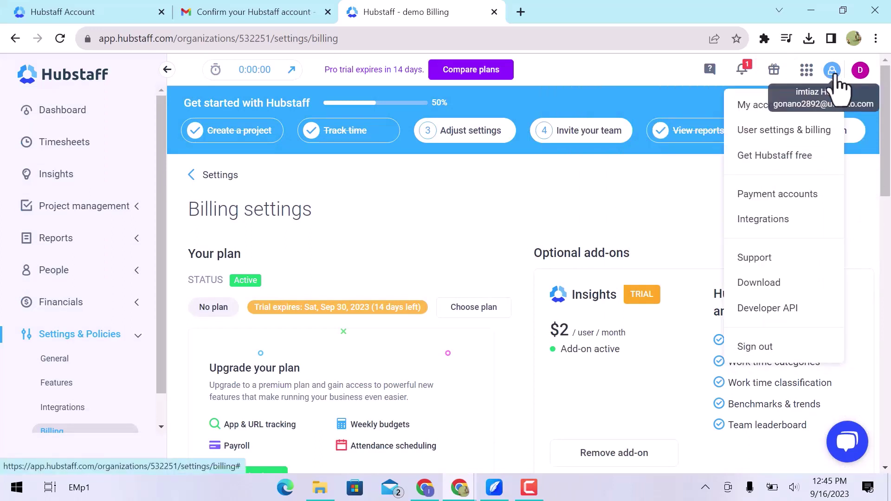